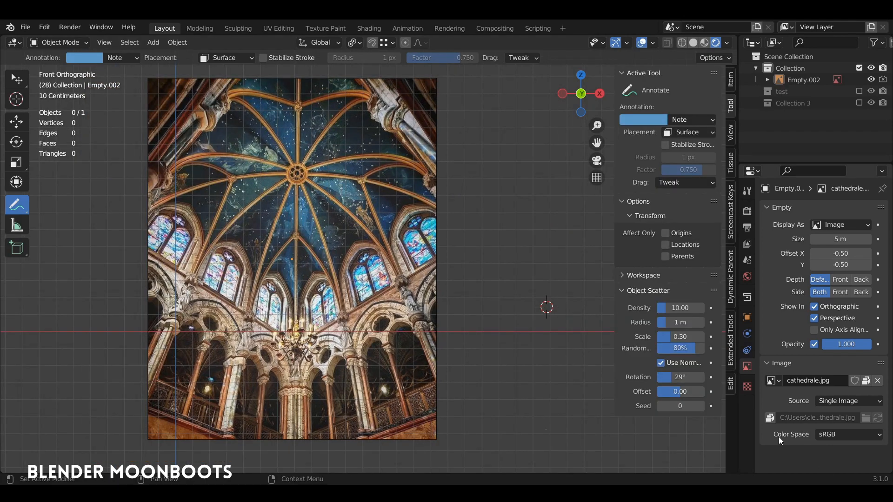
Annotate the reference image with the vault's outline and several curved ribs running from the central boss to the base line.
shift+middle_drag(466, 306, 479, 313)
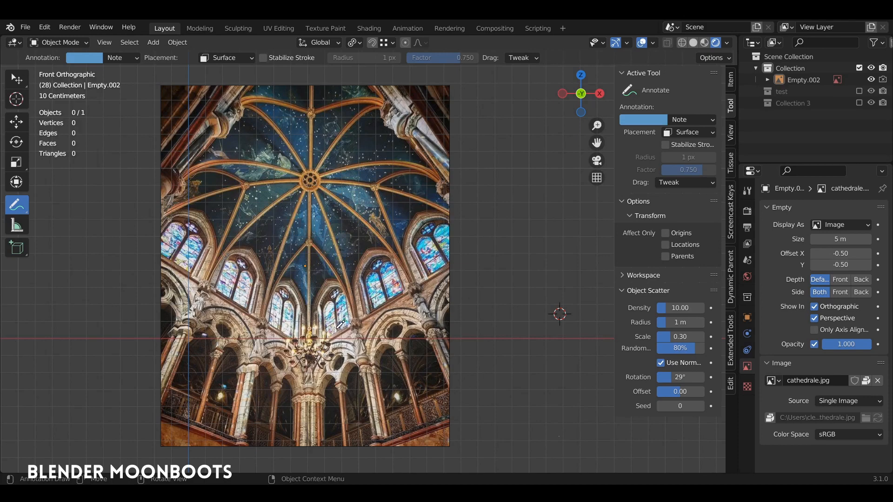
ctrl+middle_drag(394, 229, 398, 200)
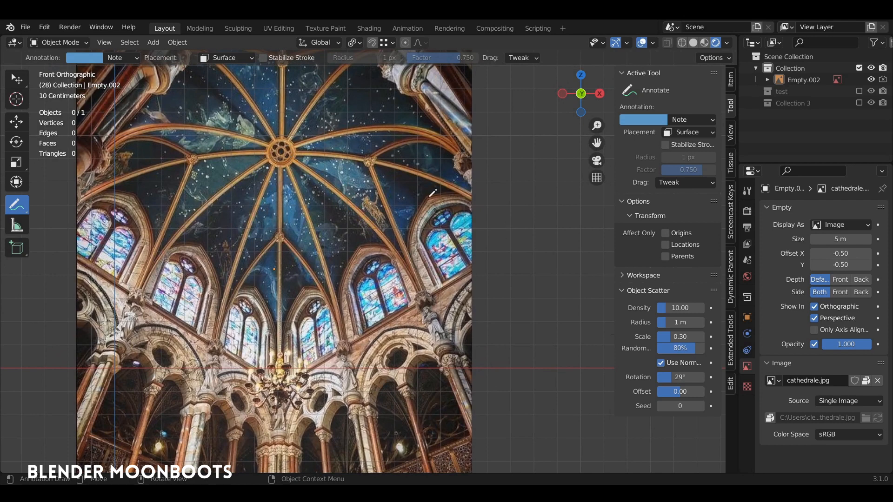
mouse_move(282, 146)
mouse_down()
mouse_move(274, 385)
mouse_move(354, 149)
mouse_move(480, 189)
mouse_move(528, 234)
mouse_move(278, 378)
mouse_up()
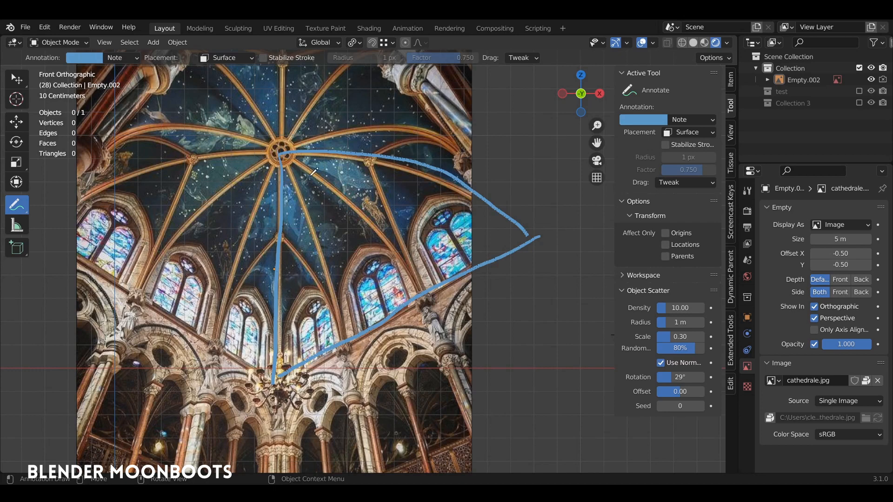
mouse_move(282, 155)
mouse_down()
mouse_move(367, 253)
mouse_move(393, 316)
mouse_up()
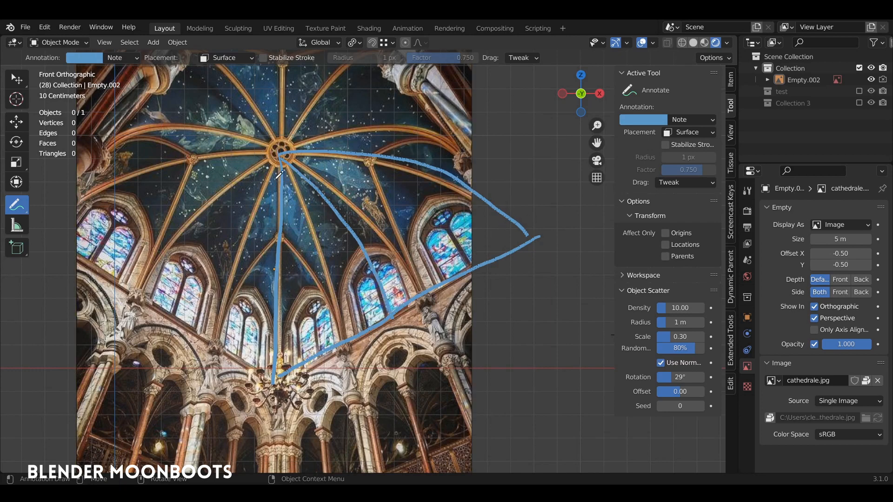
drag(283, 156, 343, 339)
mouse_move(298, 158)
mouse_down()
mouse_move(398, 256)
mouse_move(423, 294)
mouse_up()
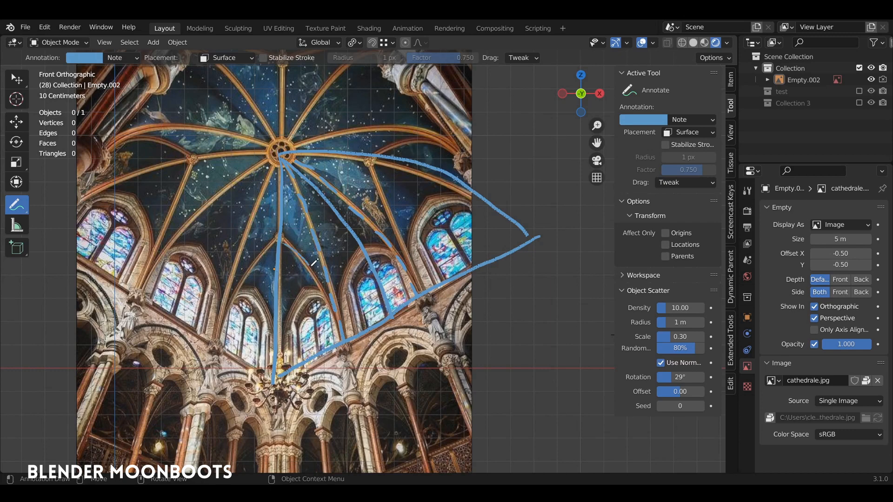
Annotate the reference image with arch curves between the sketched ribs above the stained-glass windows.
drag(286, 357, 310, 286)
mouse_move(418, 291)
mouse_down()
mouse_move(424, 224)
mouse_move(438, 200)
mouse_up()
drag(382, 161, 400, 258)
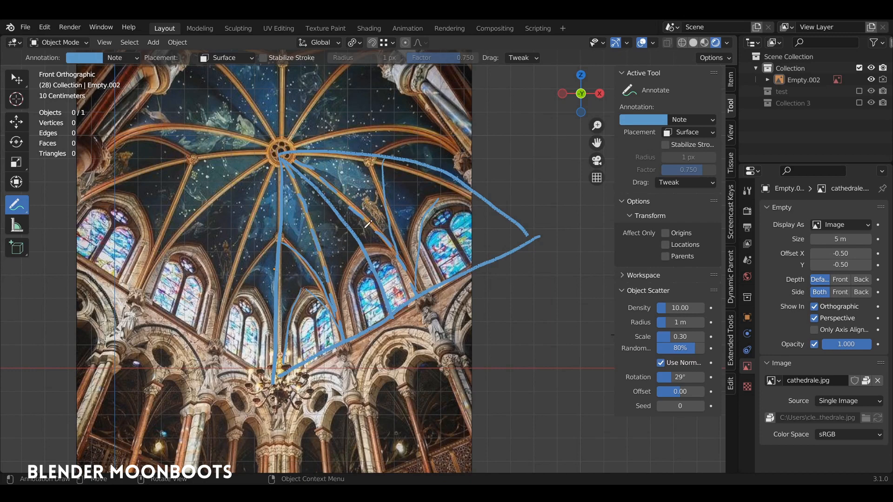
Erase the annotation strokes from the cathedral reference image.
shift+middle_drag(395, 207, 458, 226)
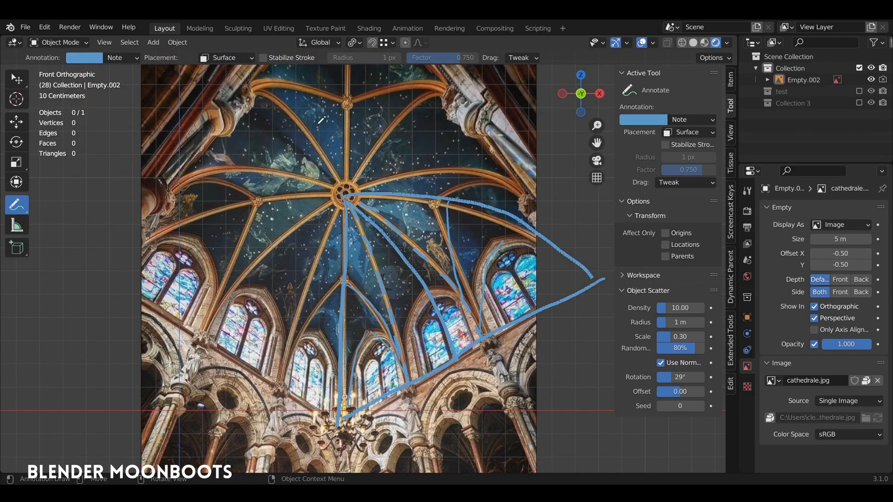
mouse_move(383, 175)
shift+middle_down()
mouse_move(331, 132)
mouse_move(359, 200)
shift+middle_up()
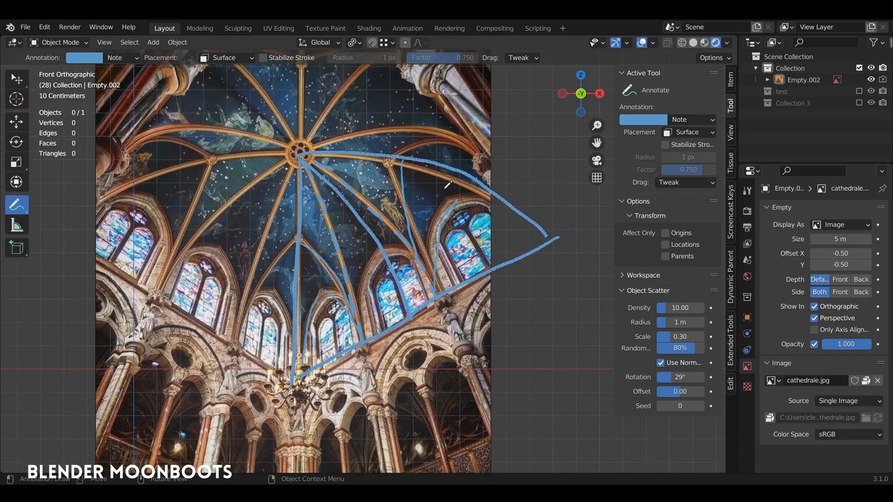
mouse_move(315, 136)
ctrl+mouse_down()
mouse_move(300, 228)
mouse_move(410, 163)
mouse_move(522, 180)
mouse_move(460, 251)
ctrl+mouse_up()
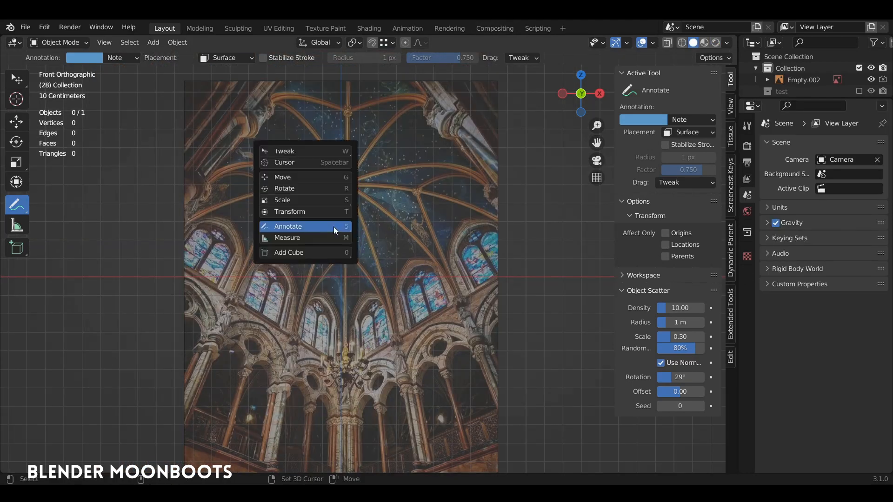
Activate the Move tool and place the 3D cursor in the empty space to the right of the reference image.
key(shift+space)
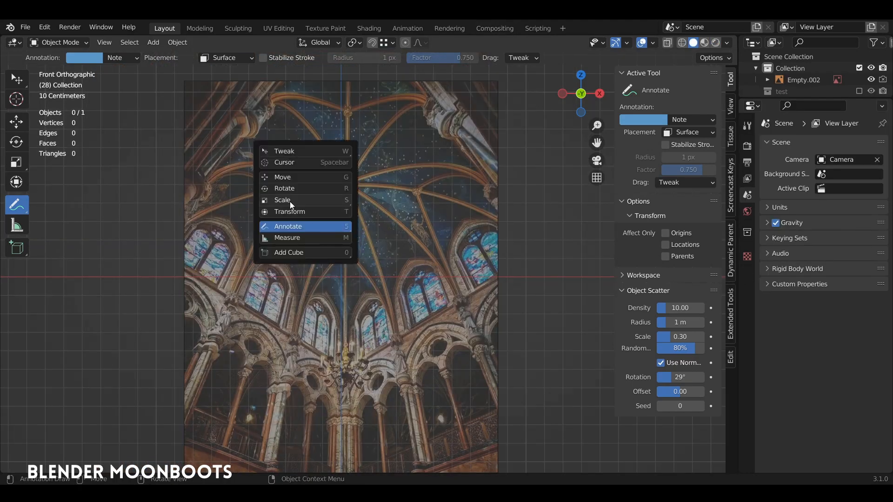
click(297, 176)
shift+middle_drag(340, 177, 422, 213)
shift+right_click(403, 223)
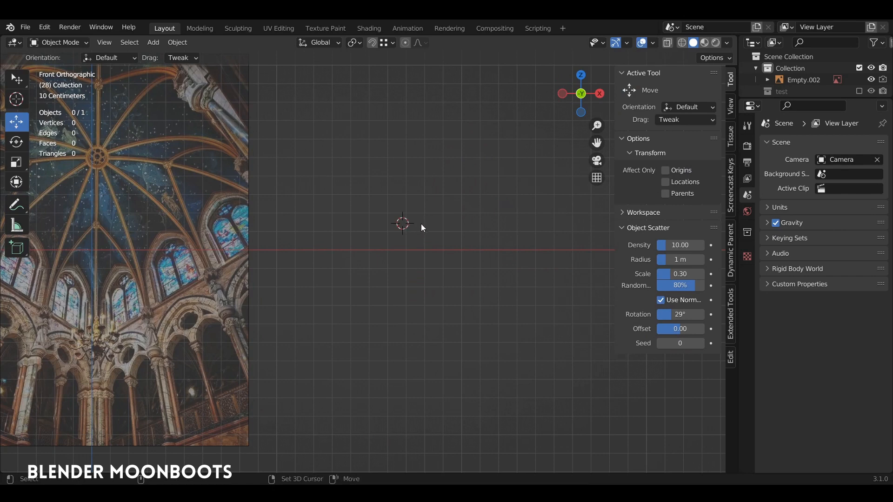
Add a UV sphere with 16 segments and 8 rings at the 3D cursor.
key(shift+a)
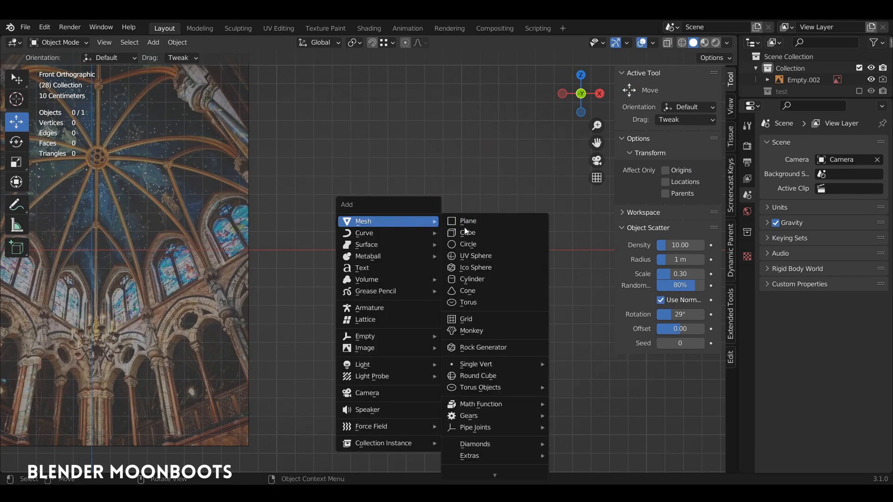
click(492, 255)
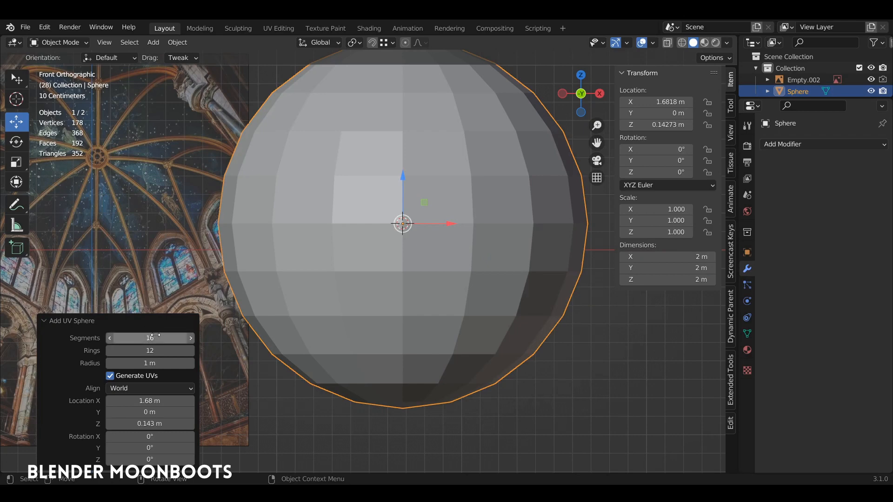
click(141, 337)
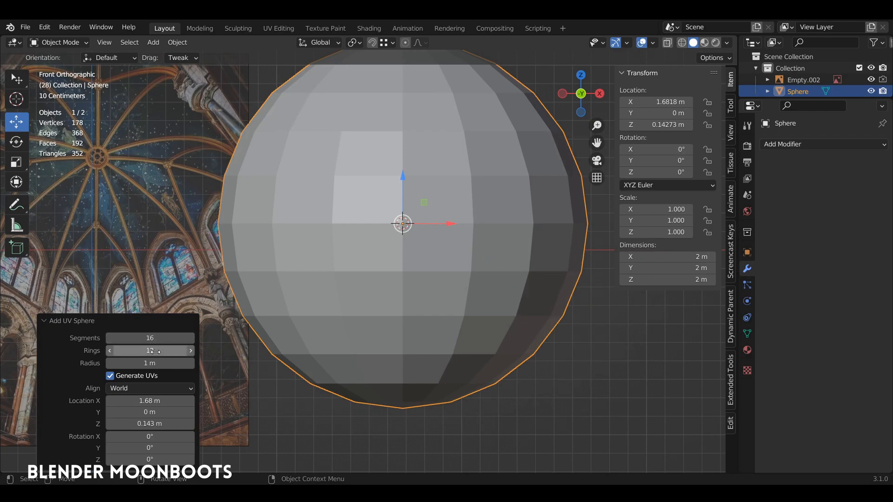
key(Tab)
text(8)
key(Return)
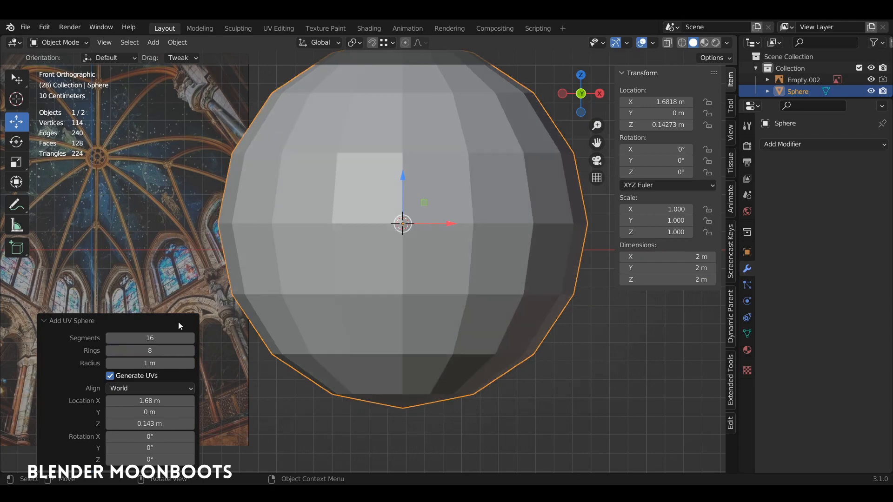
Move the sphere along X, farther from the reference image, to about X 2.18 m.
scroll(409, 239, down, 3)
shift+middle_drag(409, 240, 352, 221)
drag(354, 226, 411, 226)
Enter Edit Mode with X-ray on and delete all sphere vertices below the equator to leave a half dome.
key(Tab)
scroll(411, 198, up, 2)
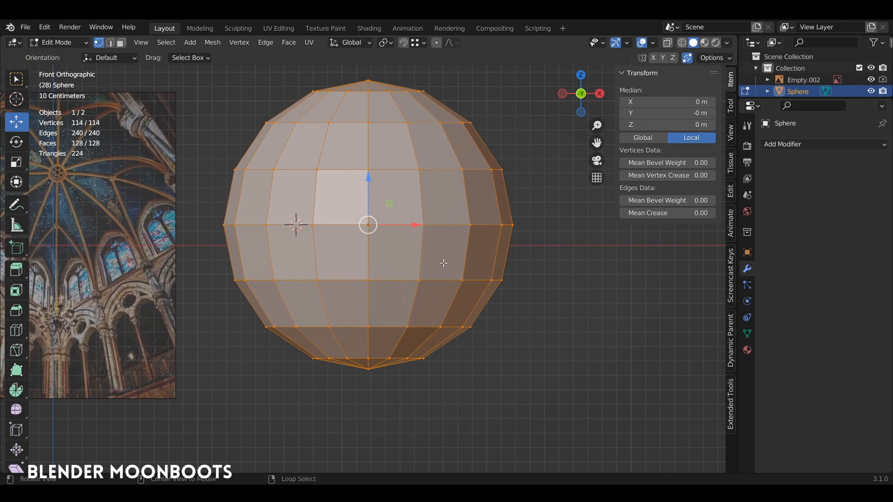
key(alt+z)
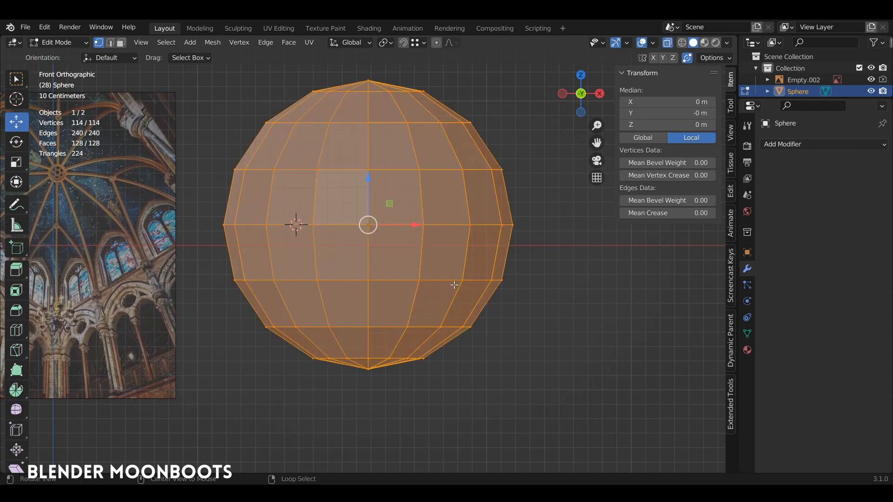
key(alt+a)
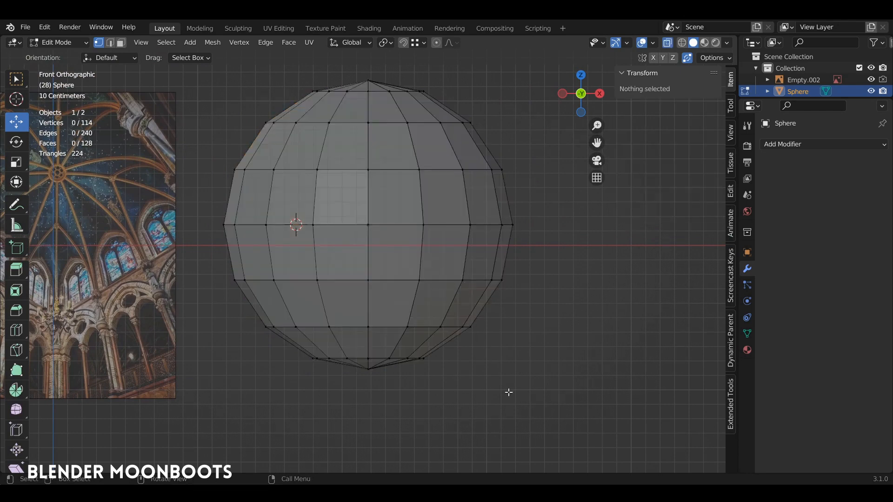
key(b)
drag(577, 425, 197, 232)
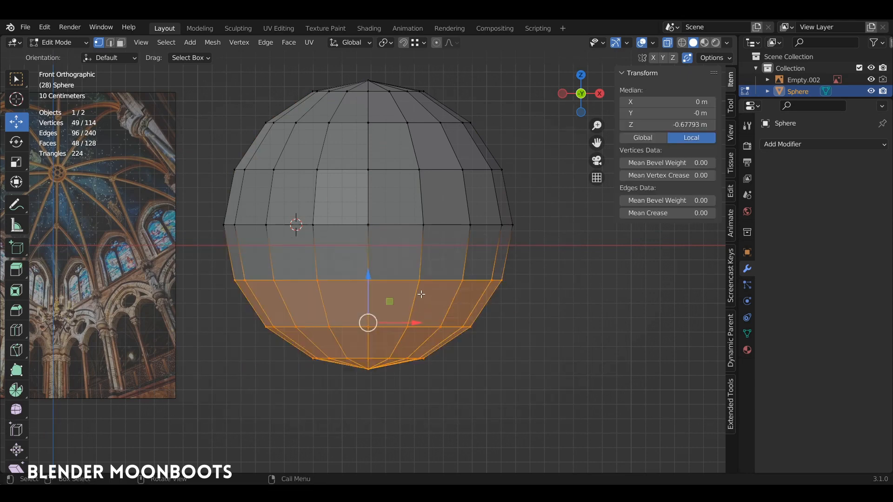
key(x)
click(414, 266)
middle_drag(418, 257, 426, 287)
Select every second vertical edge loop around the dome and scale them inward to 0.707 on X and Y, excluding Z.
key(KP_7)
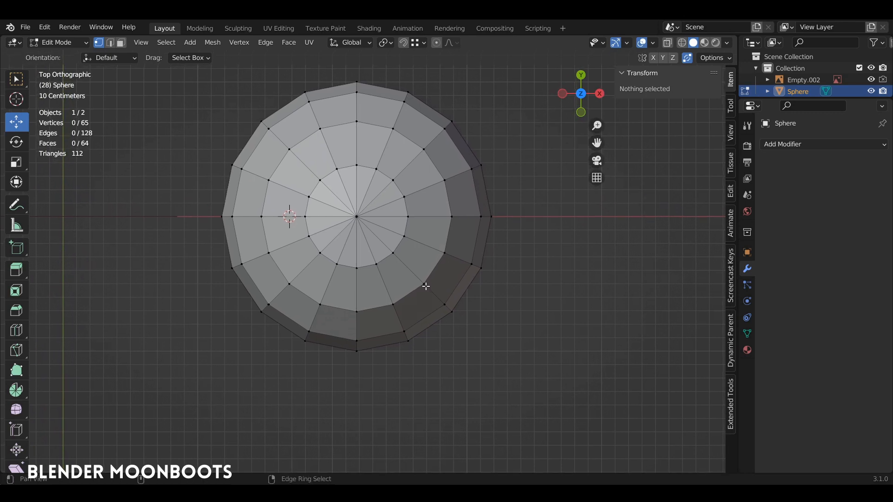
alt+click(396, 313)
alt+shift+click(314, 309)
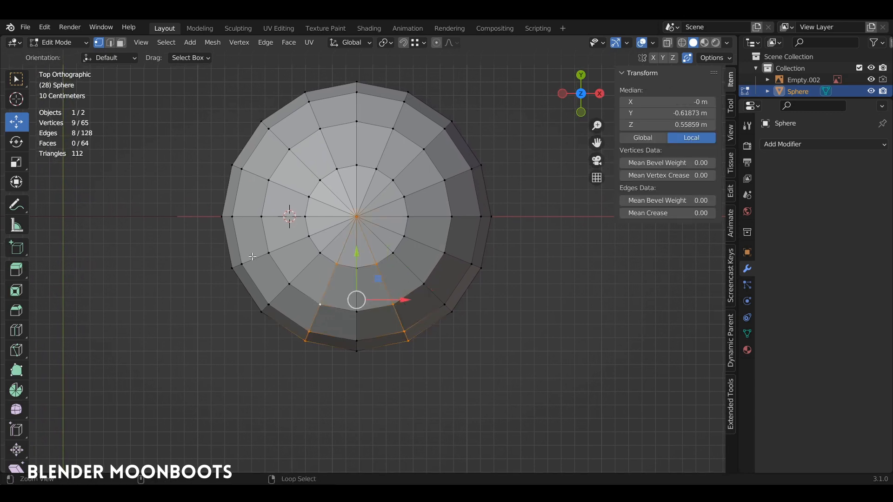
alt+shift+click(252, 256)
alt+shift+click(255, 175)
alt+shift+click(326, 141)
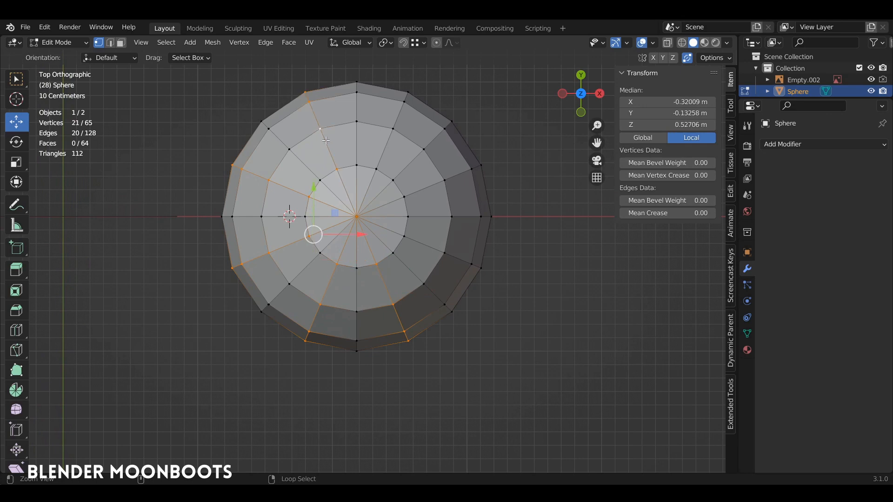
alt+shift+click(386, 149)
alt+shift+click(428, 188)
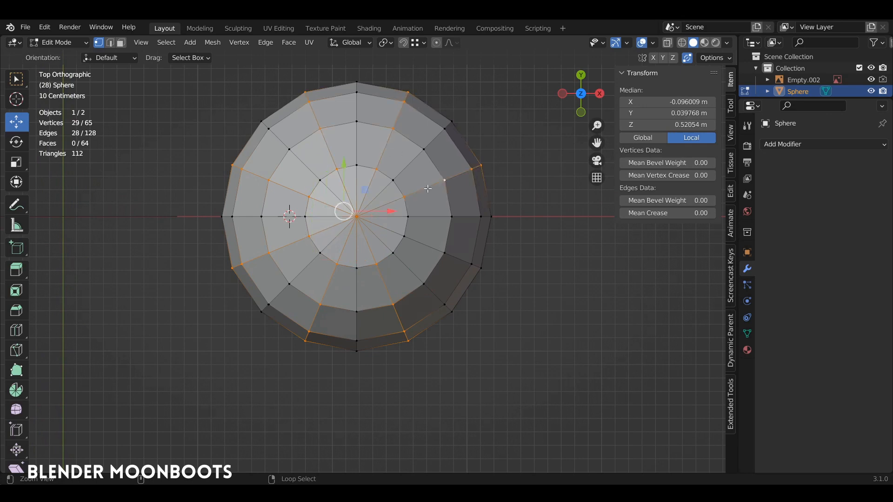
alt+shift+click(423, 241)
middle_drag(582, 245, 508, 230)
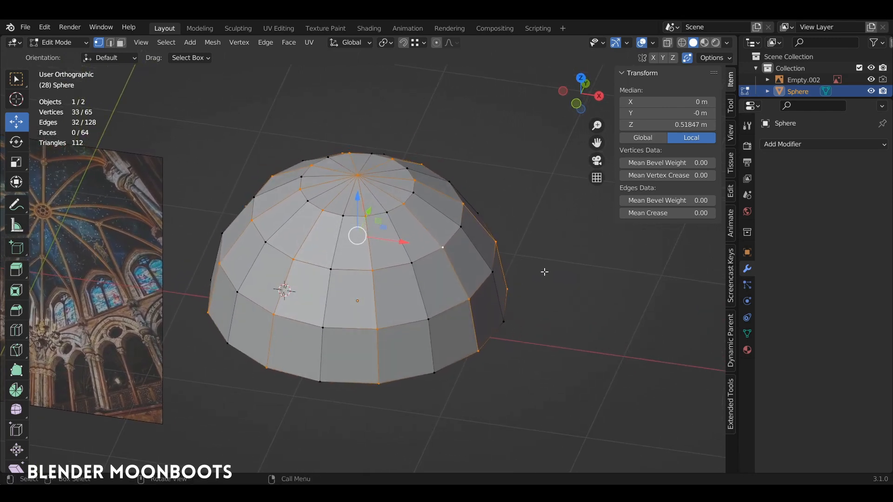
key(s)
key(shift+z)
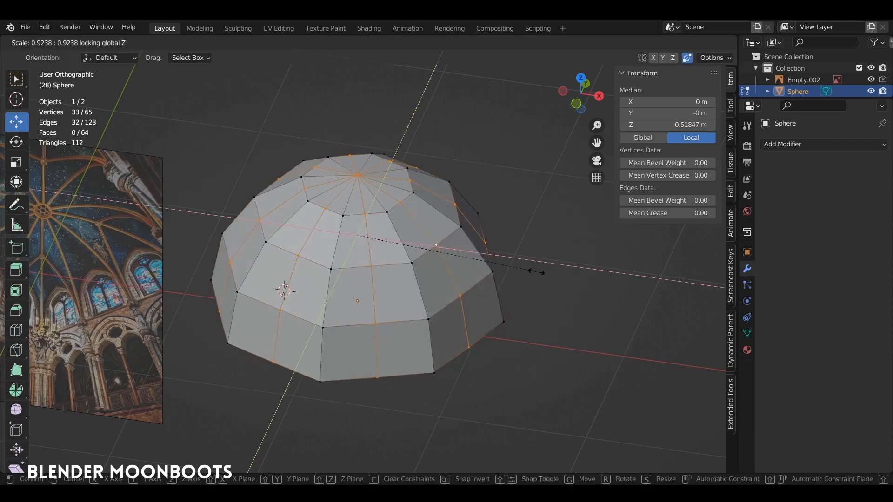
click(491, 268)
middle_drag(491, 267, 479, 235)
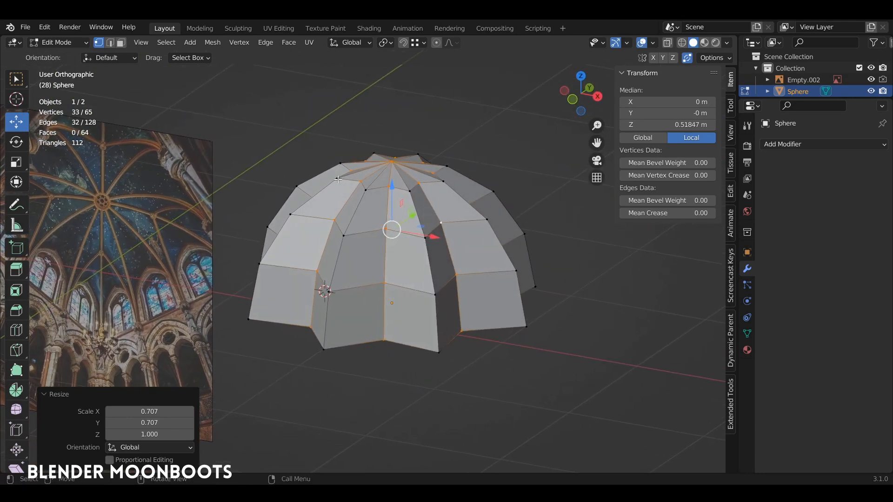
mouse_move(352, 269)
middle_down()
mouse_move(401, 261)
mouse_move(409, 273)
mouse_move(349, 275)
mouse_move(373, 234)
mouse_move(456, 235)
mouse_move(365, 279)
middle_up()
key(Tab)
Snap the 3D cursor to the dome's origin and add a 2 m cube there.
middle_drag(557, 259, 545, 280)
middle_drag(324, 287, 477, 301)
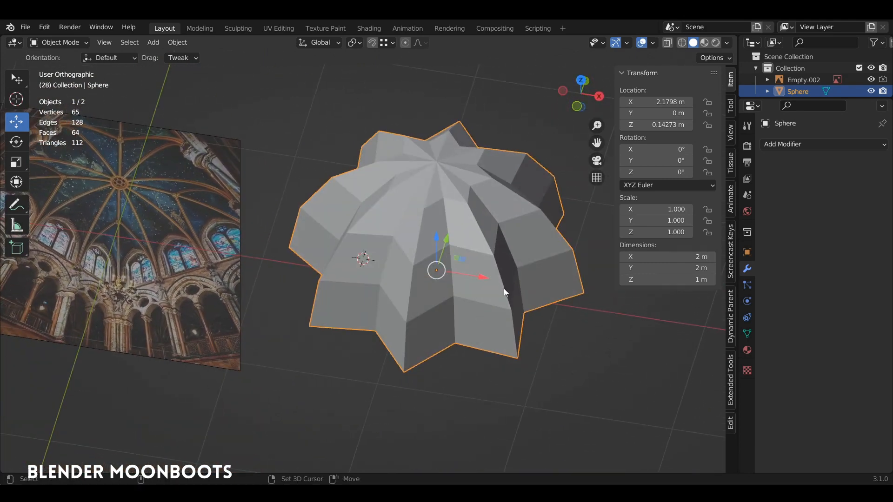
key(shift+s)
click(485, 353)
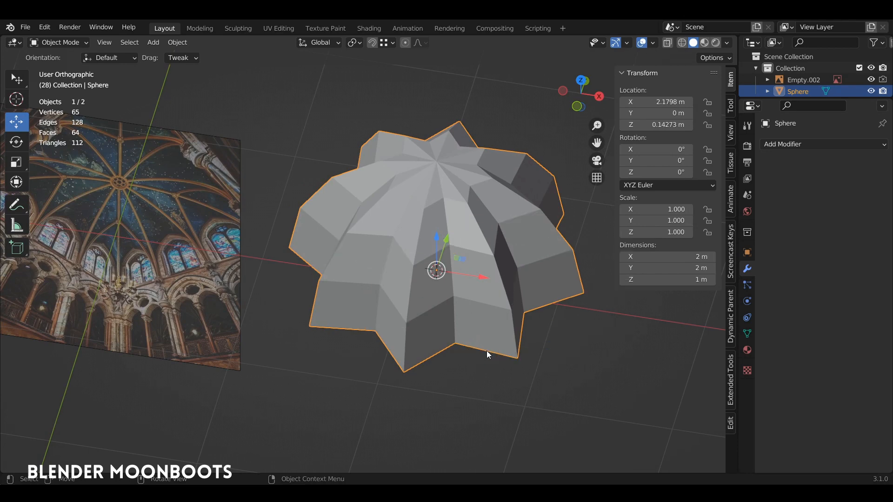
middle_drag(487, 351, 458, 279)
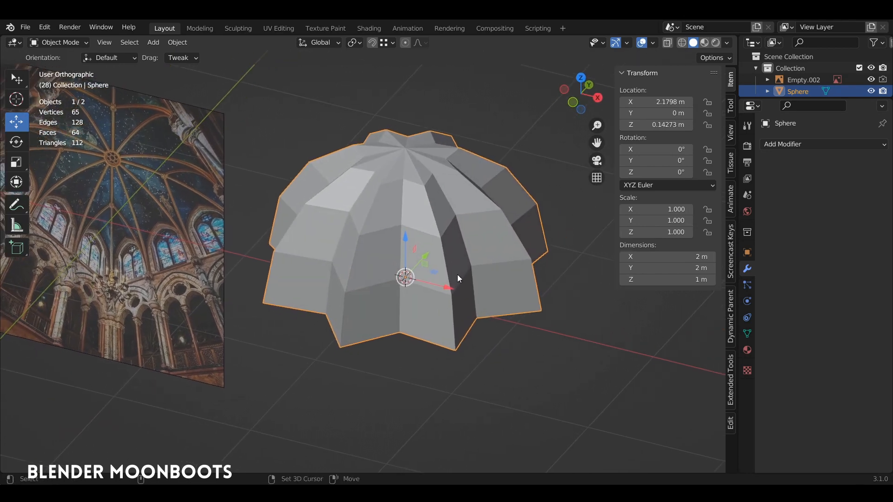
key(shift+a)
mouse_move(456, 272)
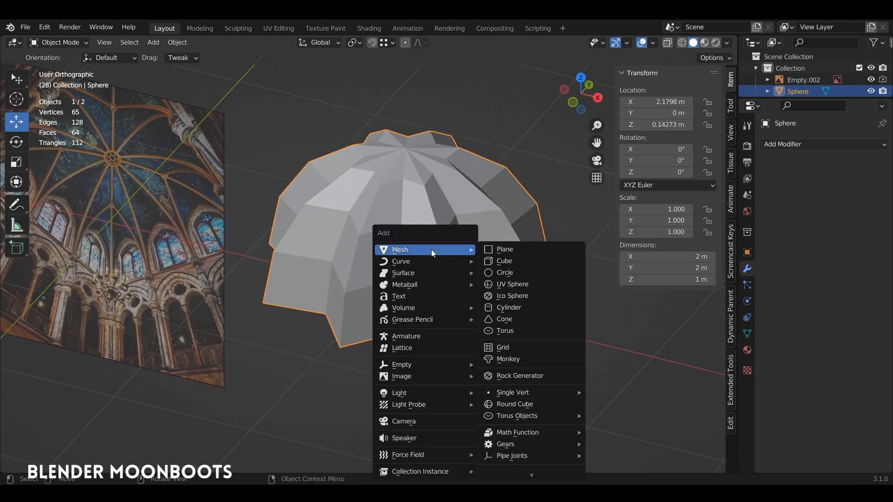
click(509, 261)
scroll(497, 257, down, 2)
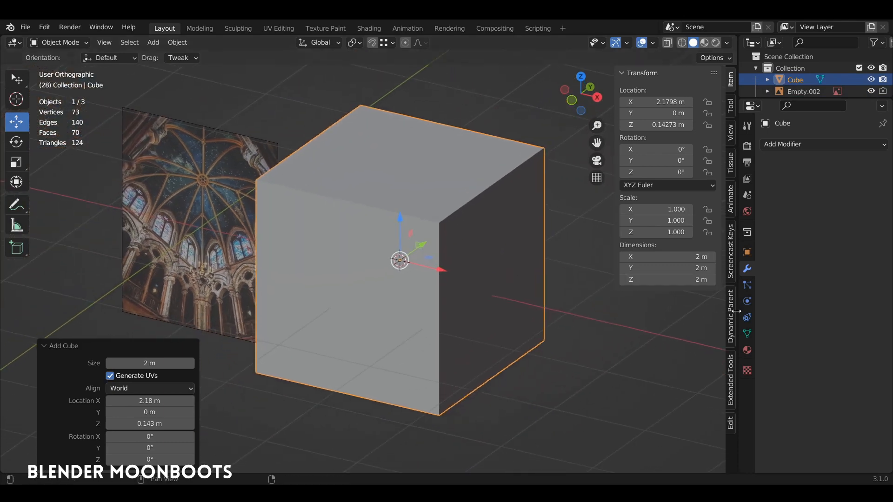
Set the cube's viewport display to Bounds.
click(747, 252)
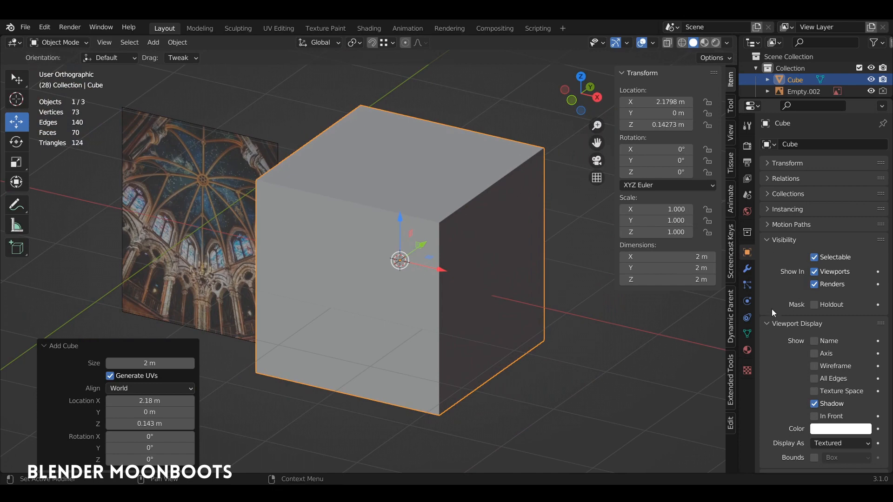
scroll(781, 331, down, 2)
click(822, 419)
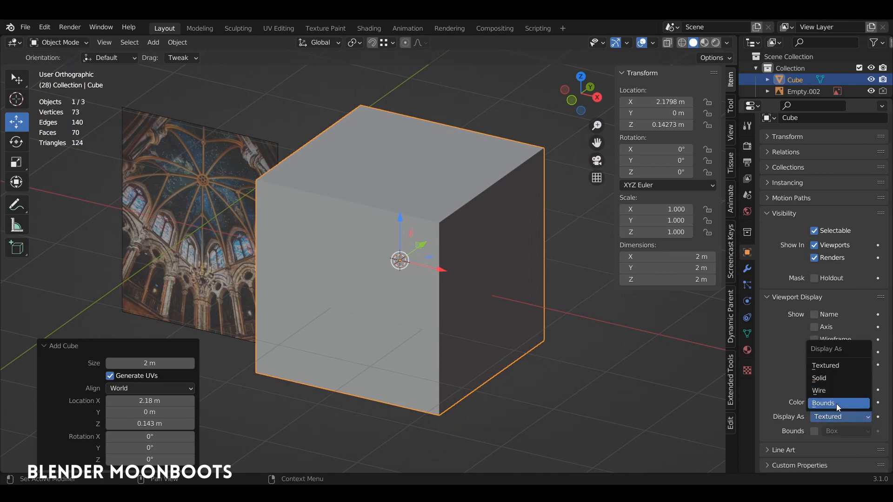
click(836, 403)
Raise the cube along Z by about 1.07 m above the dome's base.
middle_drag(529, 251, 473, 215)
drag(400, 215, 408, 94)
middle_drag(409, 93, 463, 172)
Scale the bounding cube uniformly to about 0.867 in front view and lower it about 0.185 m along Z over the dome.
key(KP_1)
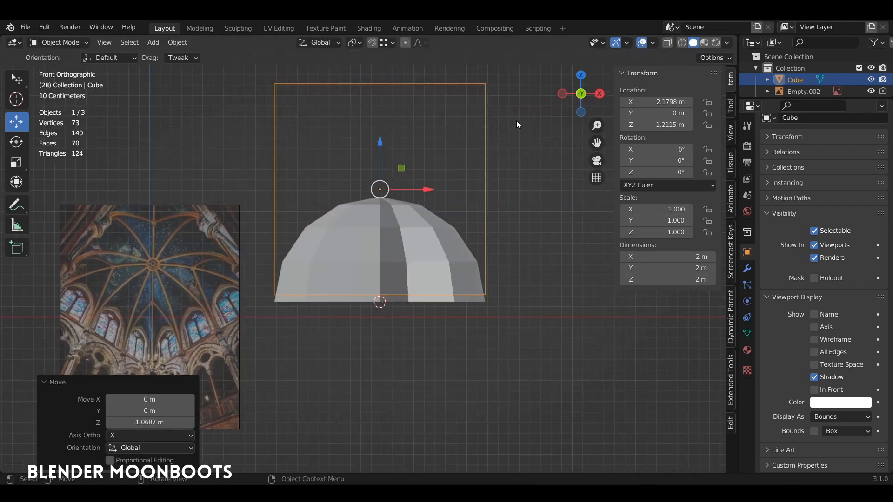
key(s)
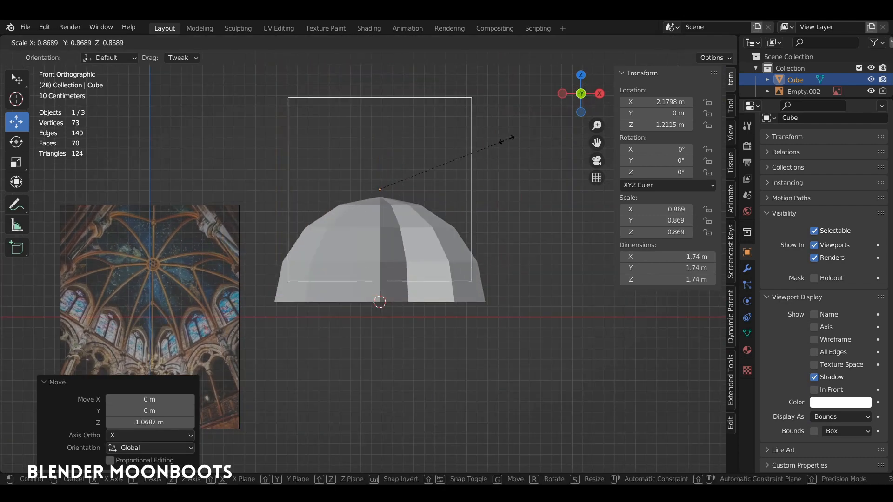
click(507, 146)
drag(386, 139, 386, 160)
middle_drag(386, 160, 420, 200)
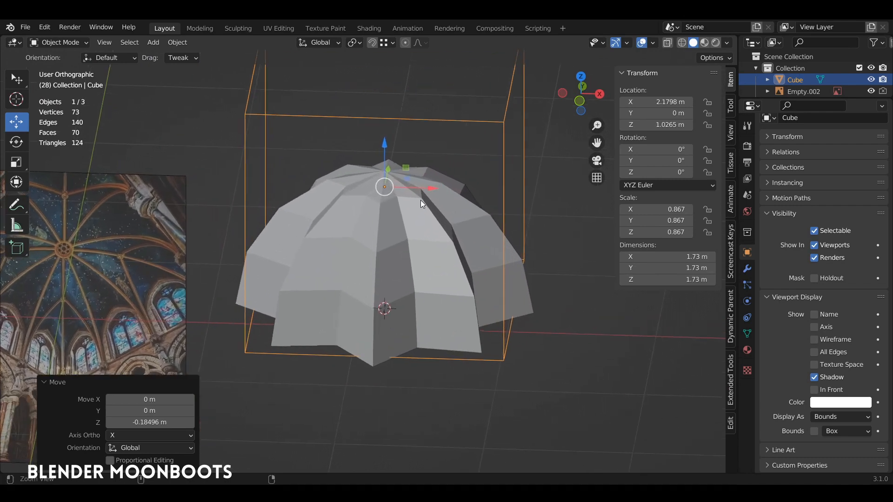
Add a Boolean modifier to the dome with the cube as its object and set the operation to Intersect.
click(445, 228)
middle_drag(445, 227, 499, 207)
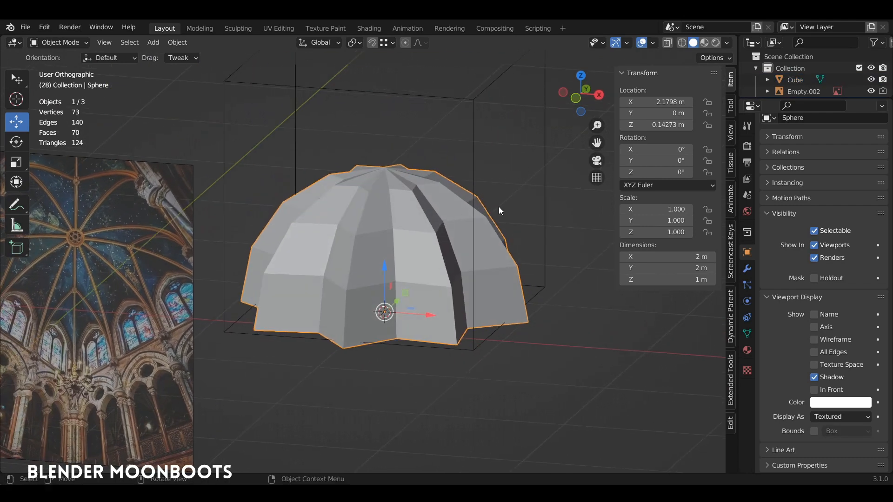
click(746, 269)
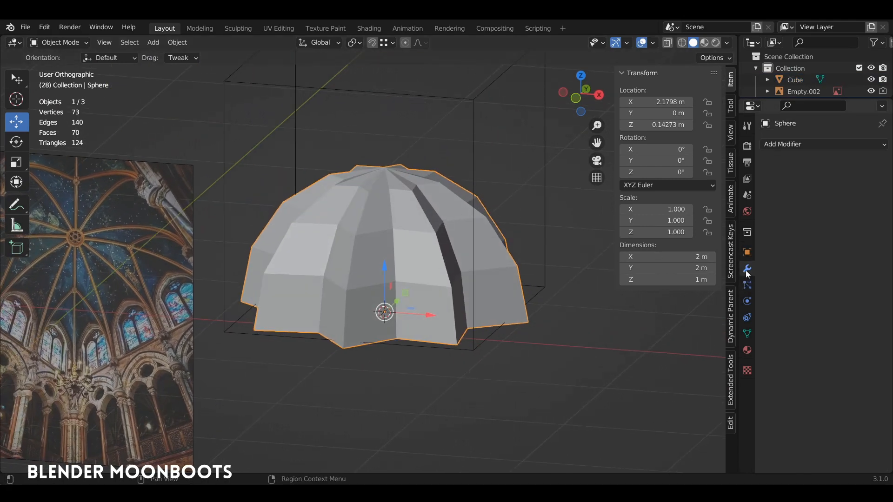
click(783, 144)
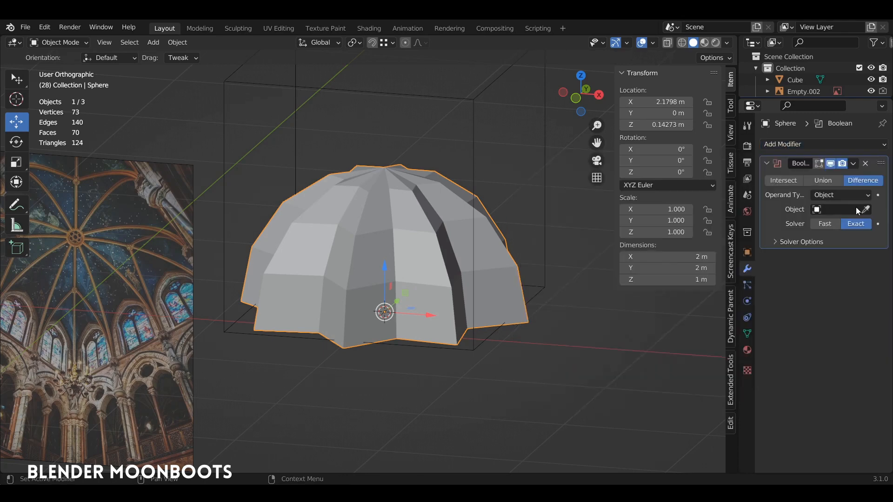
click(864, 210)
click(465, 91)
shift+middle_drag(471, 96, 459, 204)
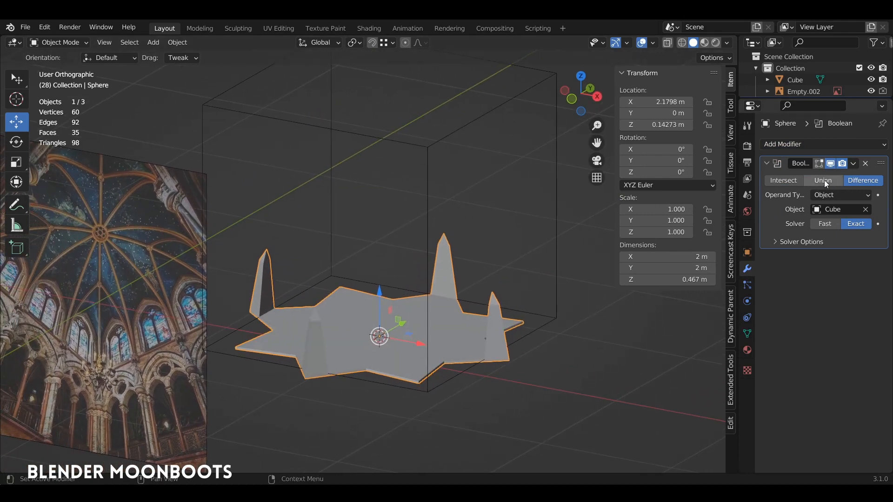
click(783, 180)
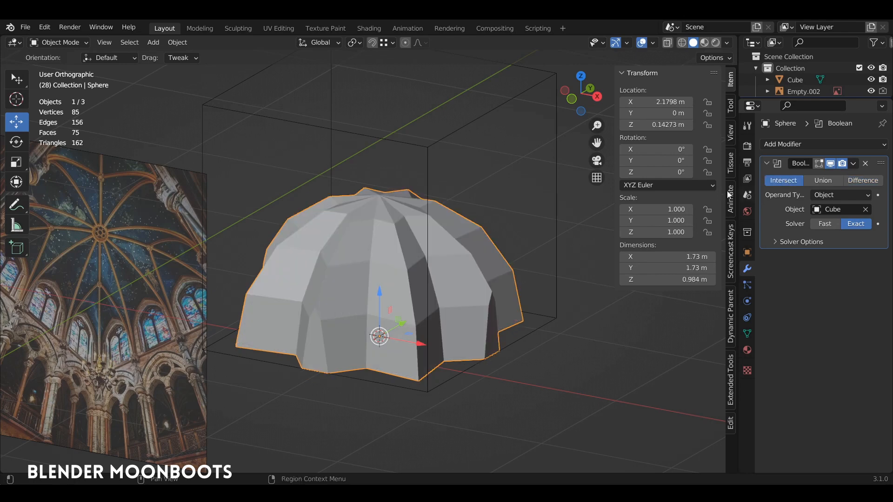
middle_drag(432, 261, 503, 253)
Scale the bounding cube down further so it trims the dome to about 1.48 m in width and depth.
click(561, 217)
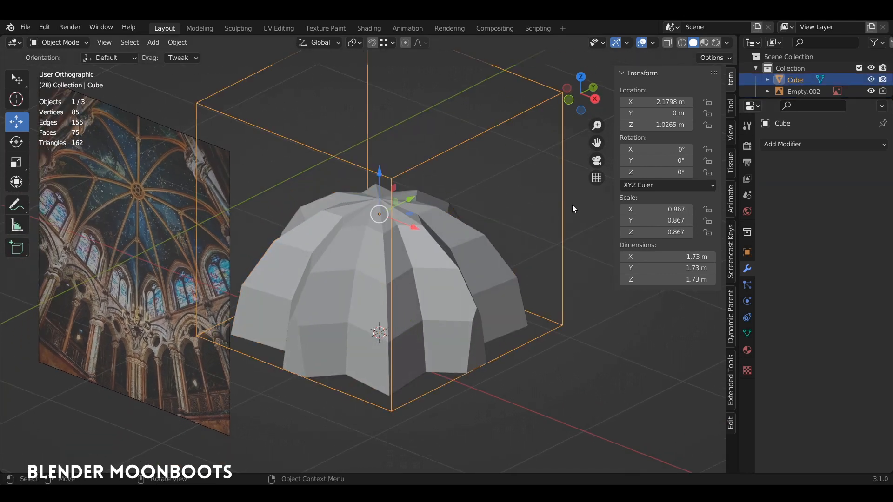
key(s)
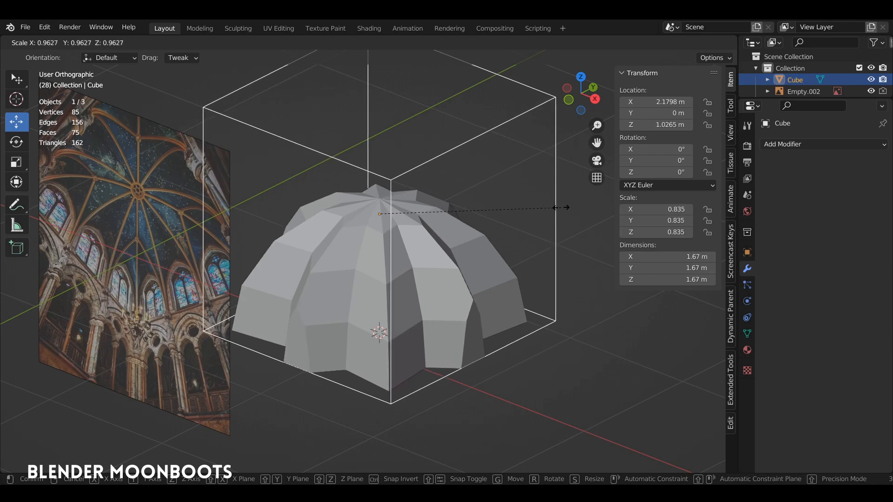
click(549, 212)
middle_drag(470, 244, 510, 222)
shift+middle_drag(345, 302, 379, 289)
middle_drag(439, 276, 533, 182)
key(s)
click(537, 231)
Apply the Boolean modifier on the dome and delete the cube.
click(529, 218)
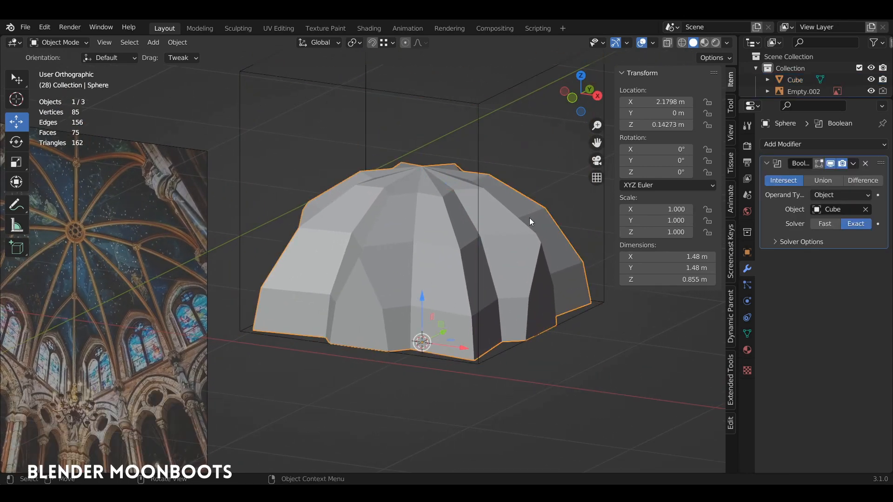
middle_drag(529, 218, 552, 218)
click(854, 163)
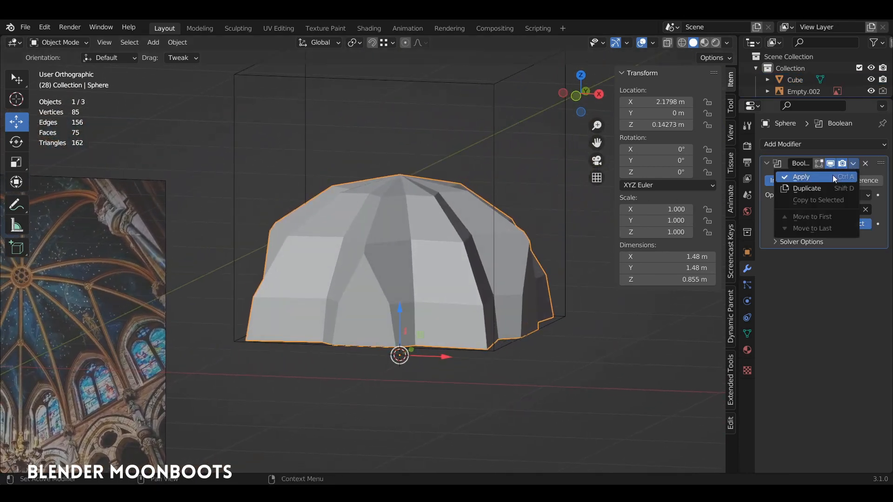
click(832, 175)
click(490, 137)
key(x)
click(495, 139)
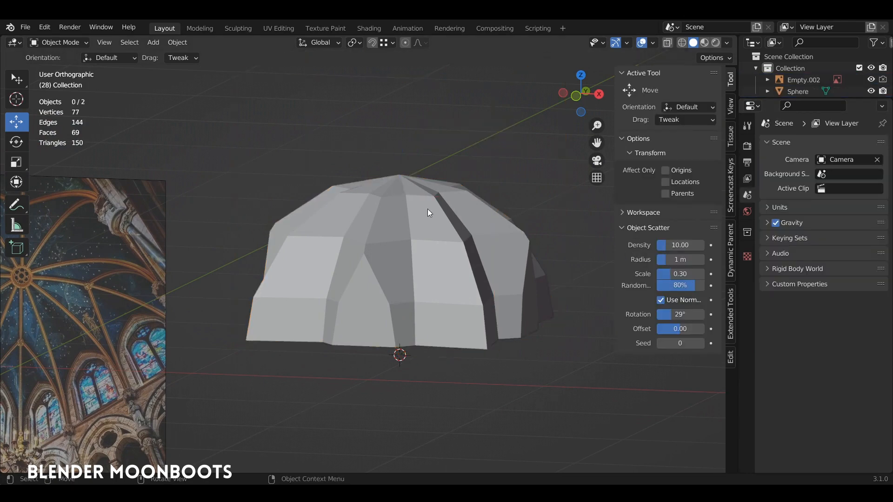
Enter Edit Mode on the trimmed dome and compare its arches with the ribs around the windows in the reference photo.
click(428, 209)
key(Tab)
middle_drag(451, 218, 485, 228)
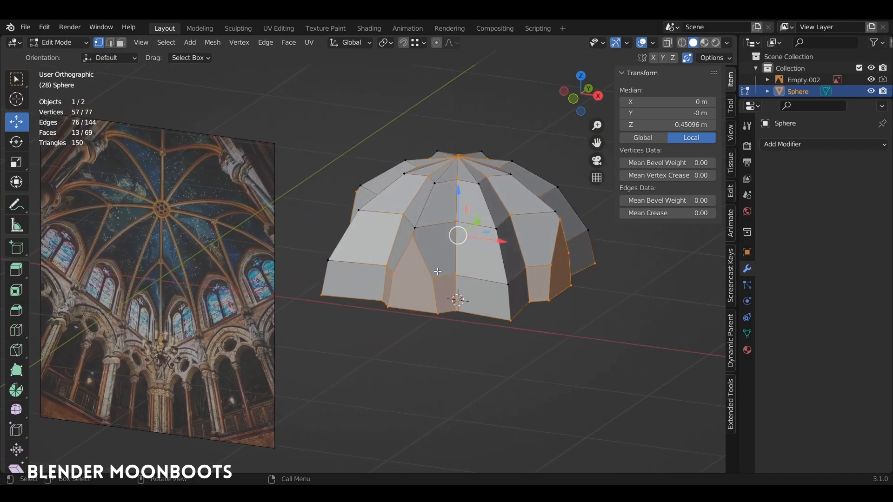
ctrl+middle_drag(222, 309, 326, 255)
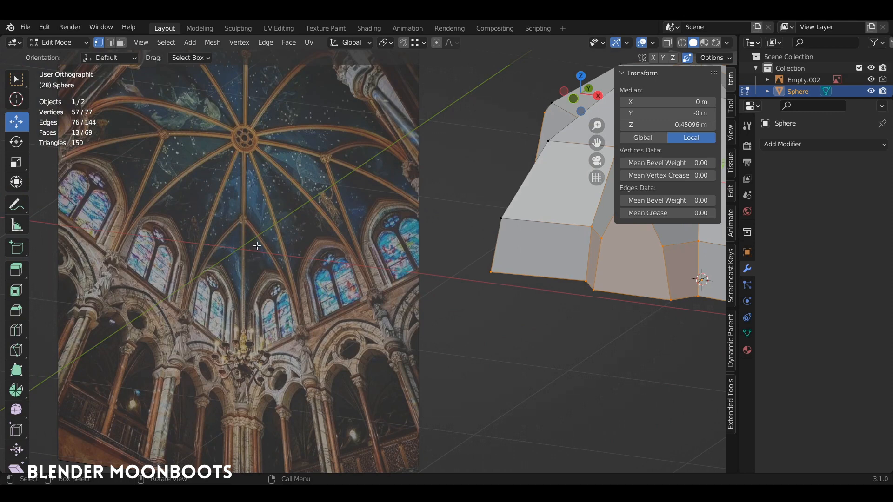
ctrl+middle_drag(303, 259, 313, 243)
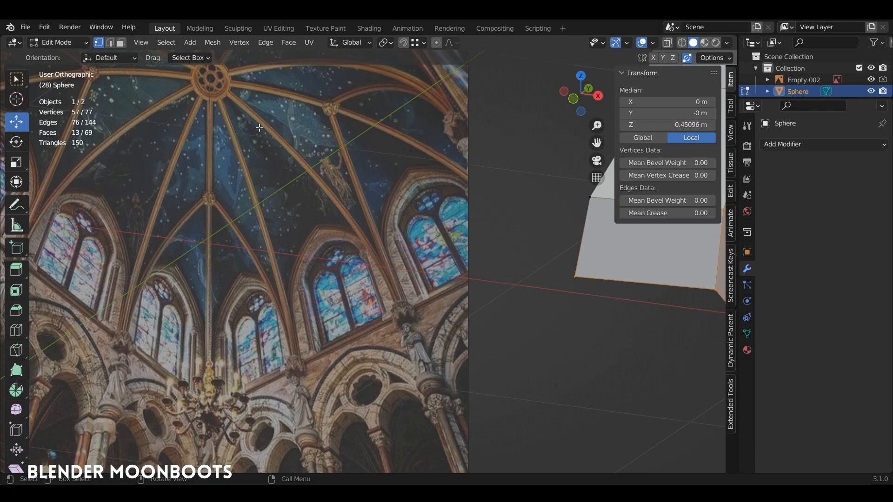
shift+middle_drag(611, 273, 378, 287)
scroll(379, 288, down, 2)
Knife a straight, angle-constrained vertical cut in front view down the dome's panel on the +X side of the central arch.
key(KP_1)
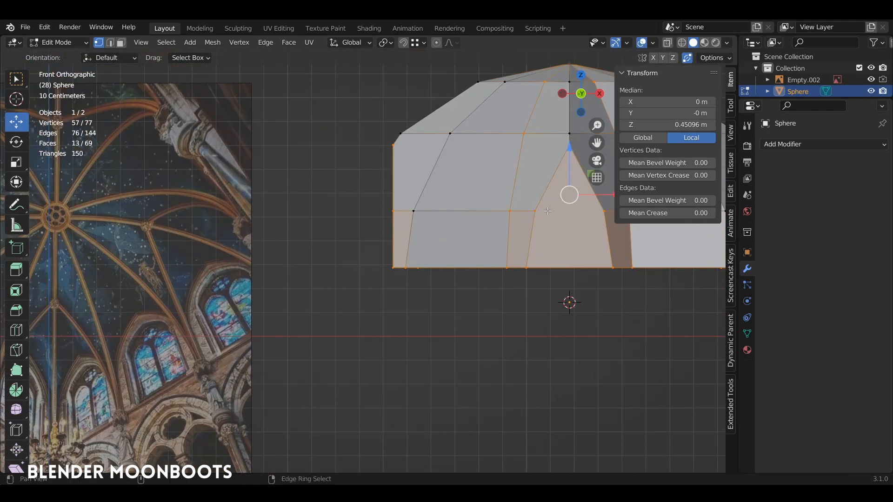
shift+middle_drag(548, 211, 303, 261)
ctrl+middle_drag(364, 263, 362, 197)
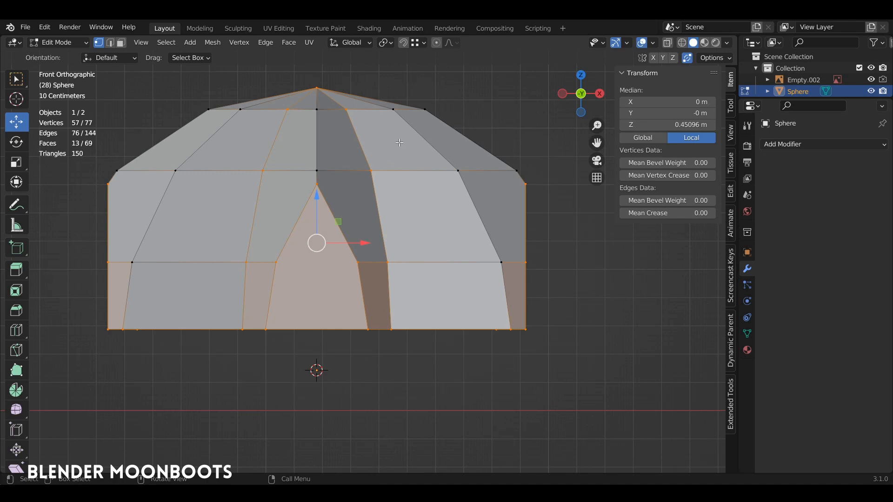
key(k)
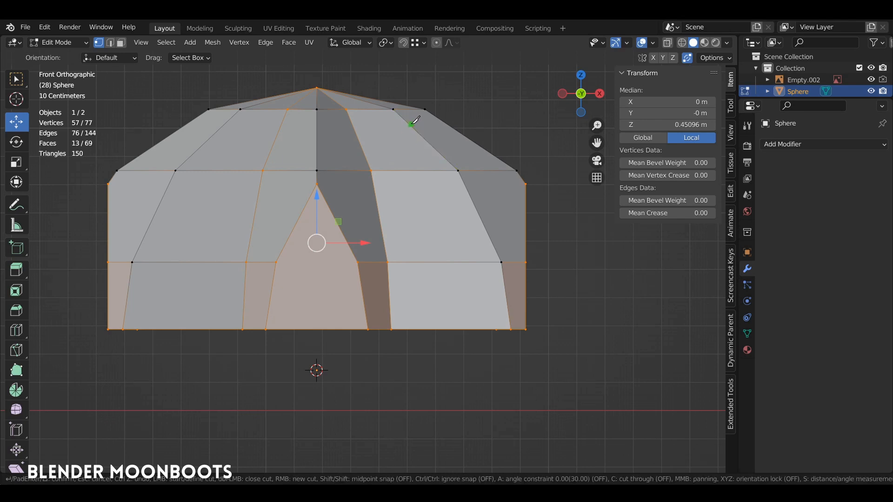
key(a)
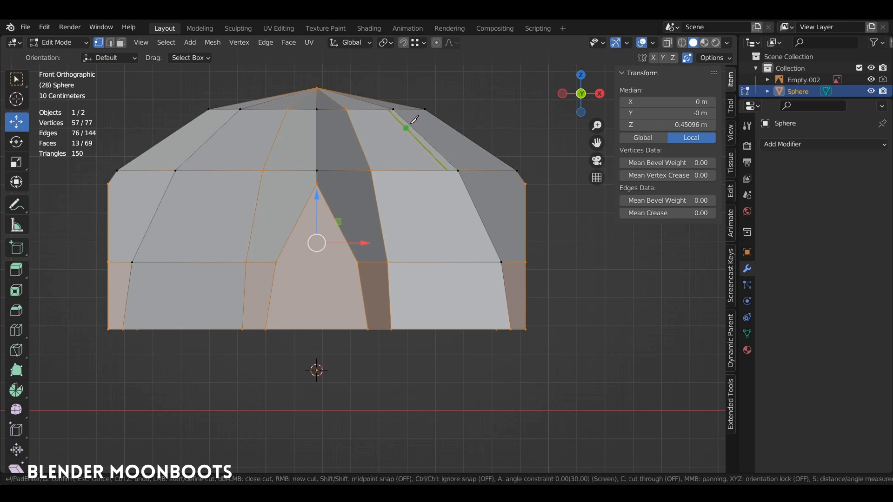
click(410, 124)
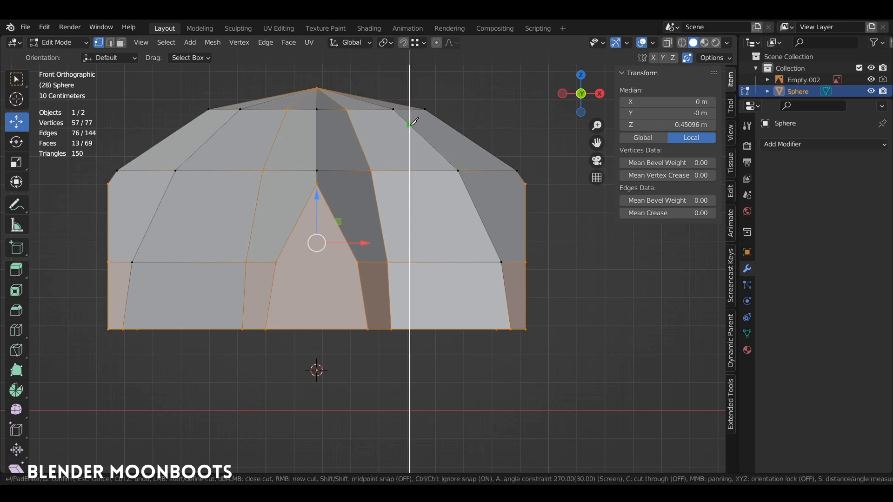
click(411, 345)
key(Return)
Delete the three faces on the outer side of the vertical knife cut, between the cut and the dome's corner fold.
ctrl+middle_drag(406, 248, 353, 282)
key(3)
click(300, 327)
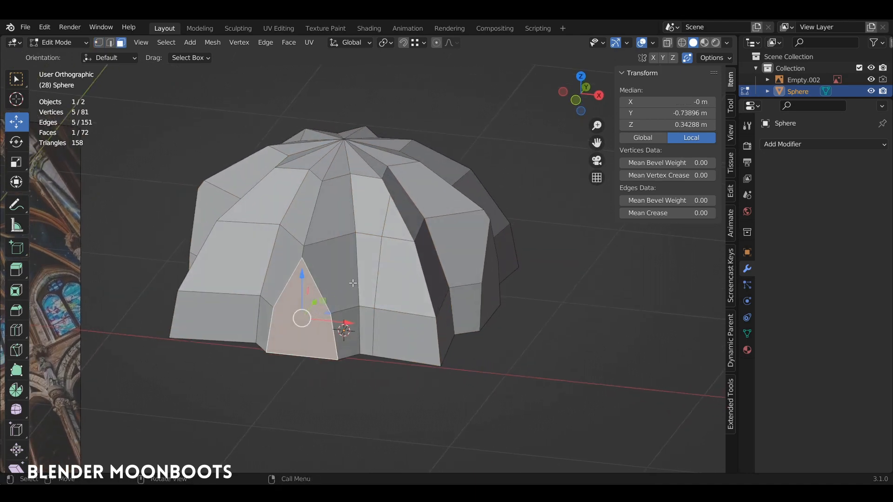
click(399, 219)
shift+click(394, 270)
shift+click(401, 331)
middle_drag(401, 309, 385, 297)
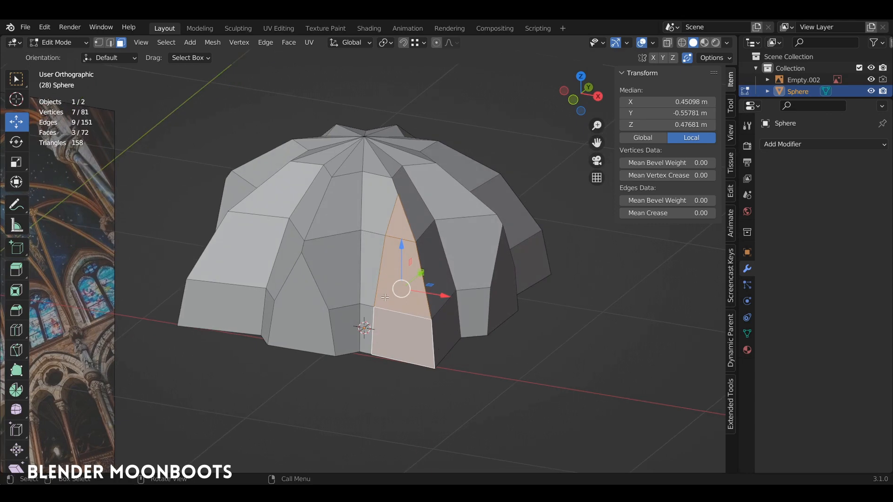
key(x)
click(352, 323)
Duplicate the dome's central pointed-arch face and move the copy about 0.485 m along X.
click(301, 305)
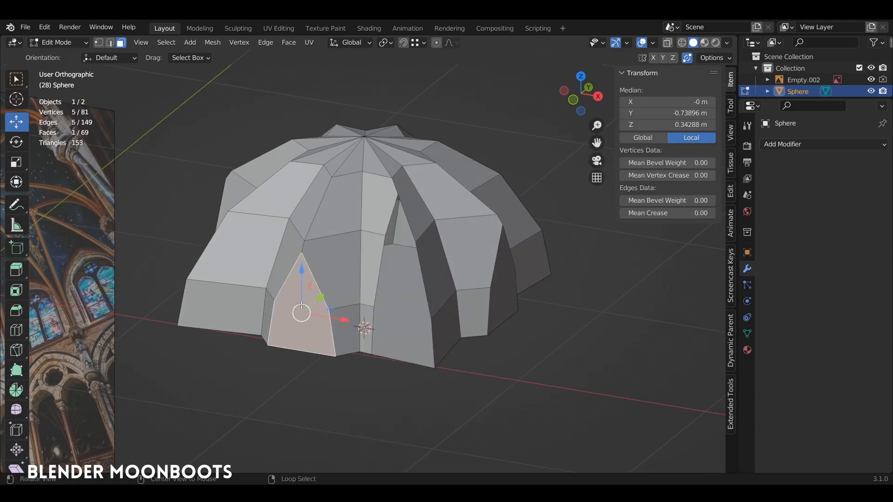
middle_drag(302, 305, 318, 313)
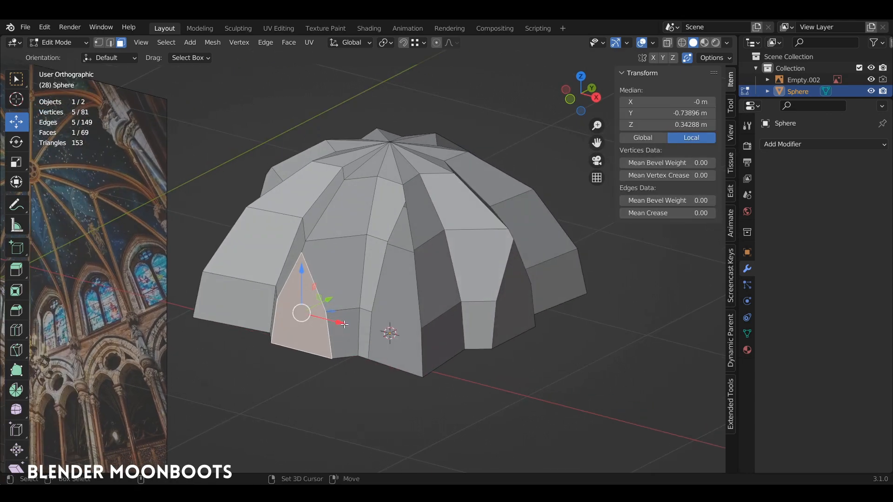
key(shift+d)
key(x)
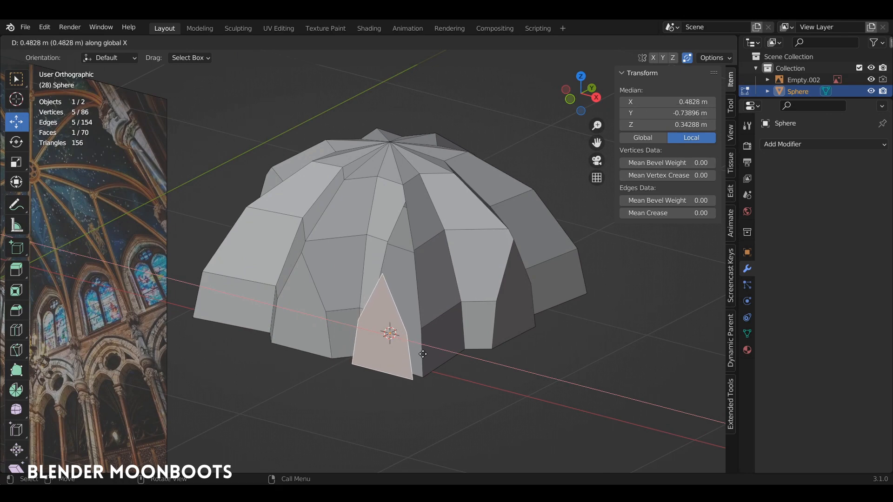
click(424, 353)
Examine in front view how the window arches sit between the ribs in the reference photo, and compare them with the duplicated arch.
middle_drag(425, 353, 254, 215)
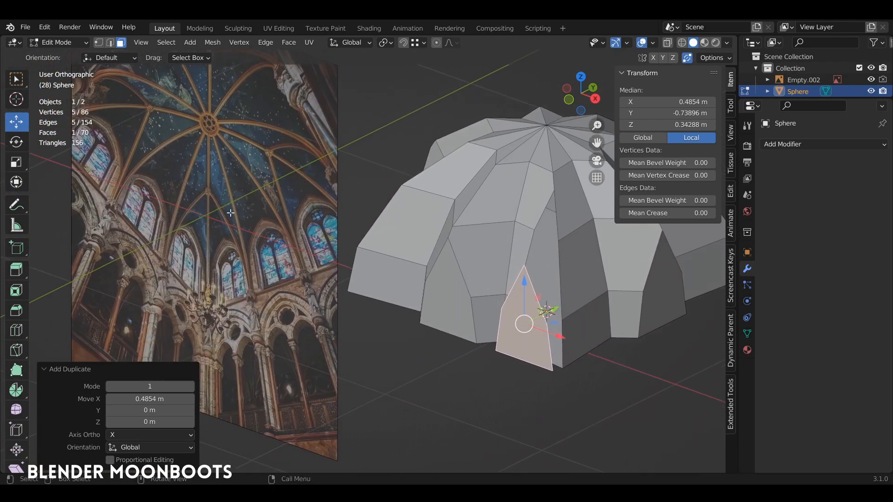
alt+shift+drag(215, 219, 480, 209)
key(KP_1)
ctrl+alt+drag(345, 248, 439, 159)
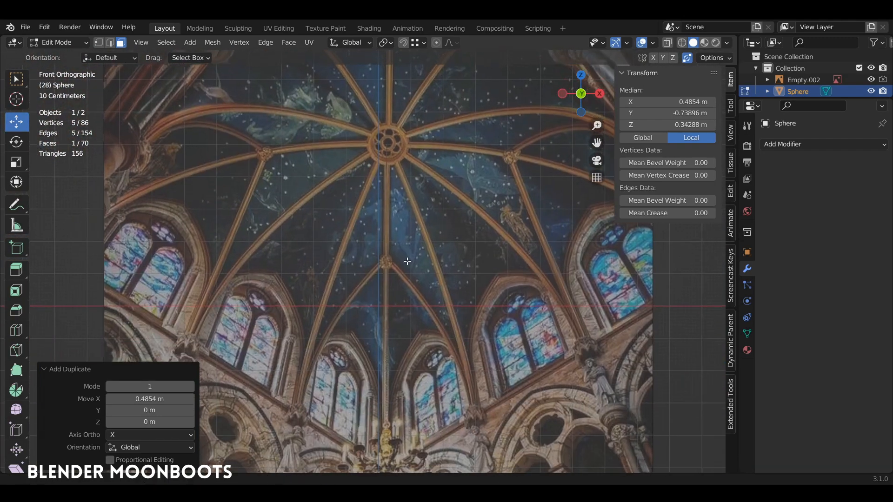
alt+shift+drag(407, 261, 420, 270)
ctrl+alt+drag(420, 269, 433, 289)
alt+shift+drag(577, 242, 157, 296)
ctrl+alt+drag(458, 242, 501, 234)
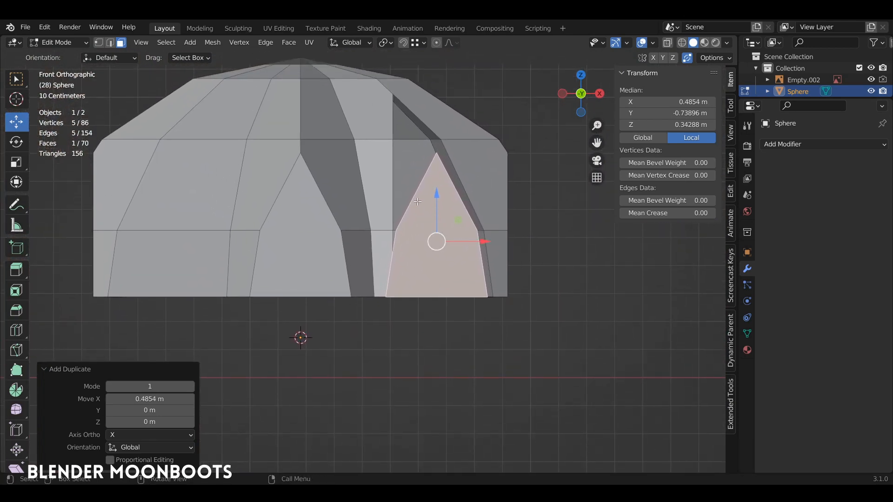
Select the two lower vertices of the knife-cut edge and move them about -0.049 m along X toward the central arch.
alt+drag(392, 217, 436, 254)
key(1)
click(387, 228)
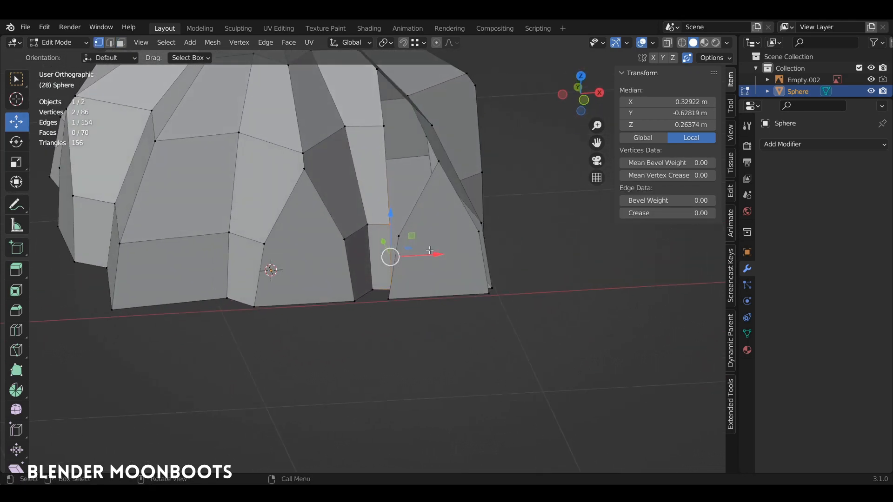
click(420, 253)
key(ctrl+z)
alt+drag(394, 223, 388, 223)
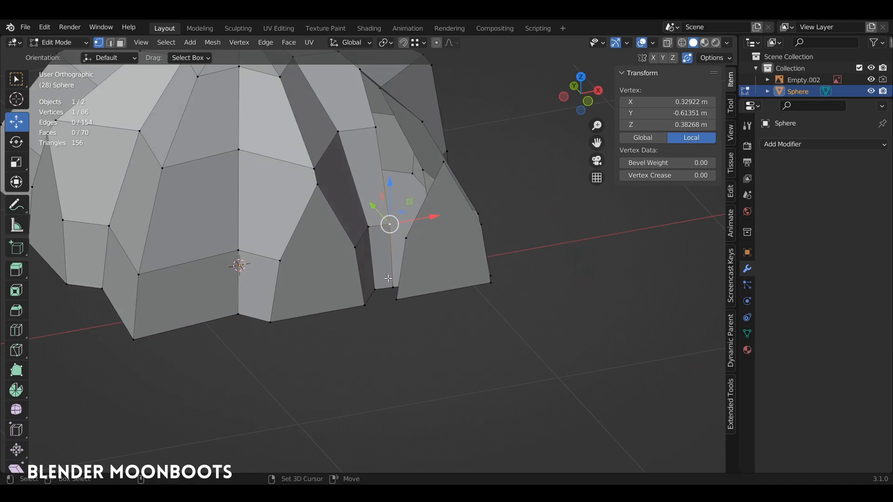
drag(434, 249, 415, 247)
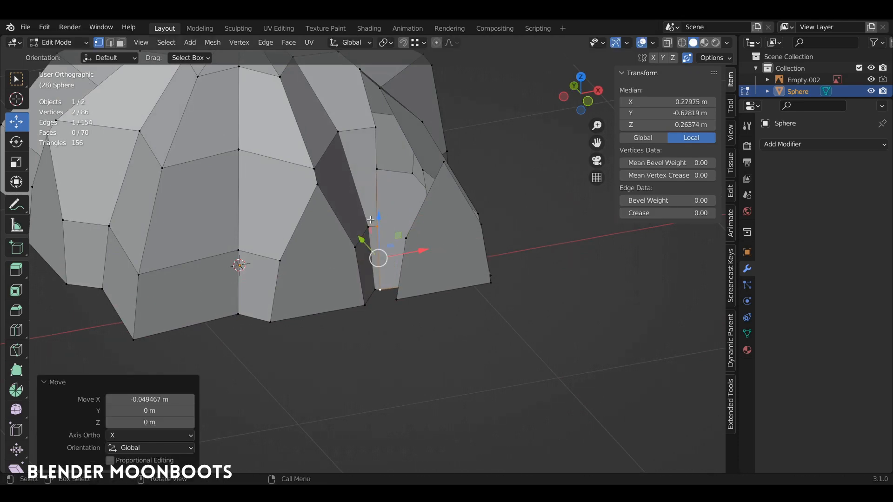
Move the two lower vertices of the neighbouring fold edge about -0.023 m along X, and deselect everything in front view.
click(372, 220)
alt+drag(371, 221, 370, 290)
shift+click(371, 292)
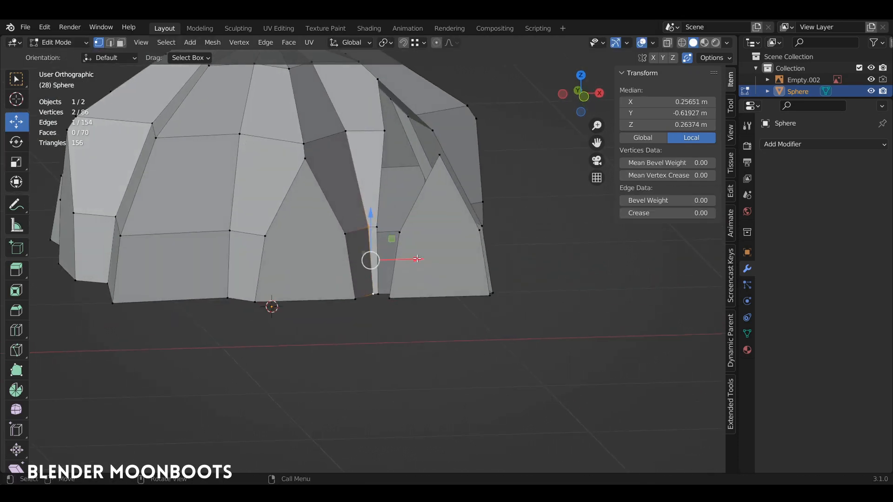
drag(417, 259, 405, 259)
key(KP_1)
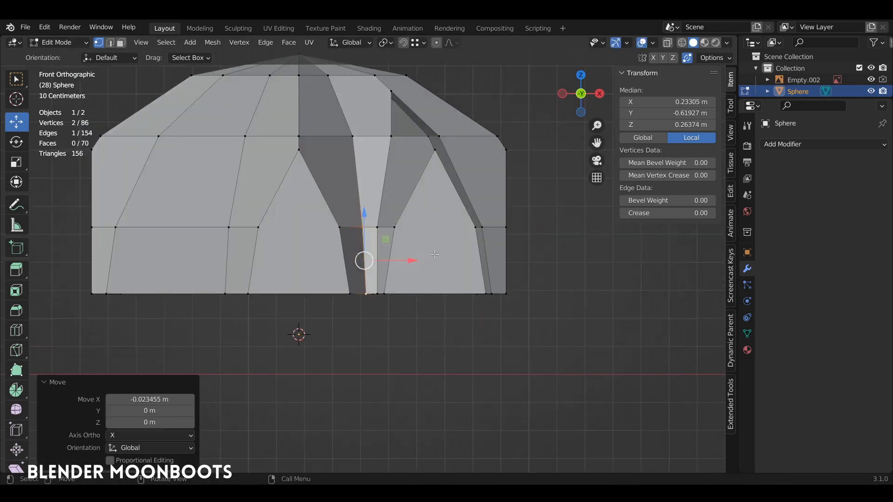
key(a)
key(alt+a)
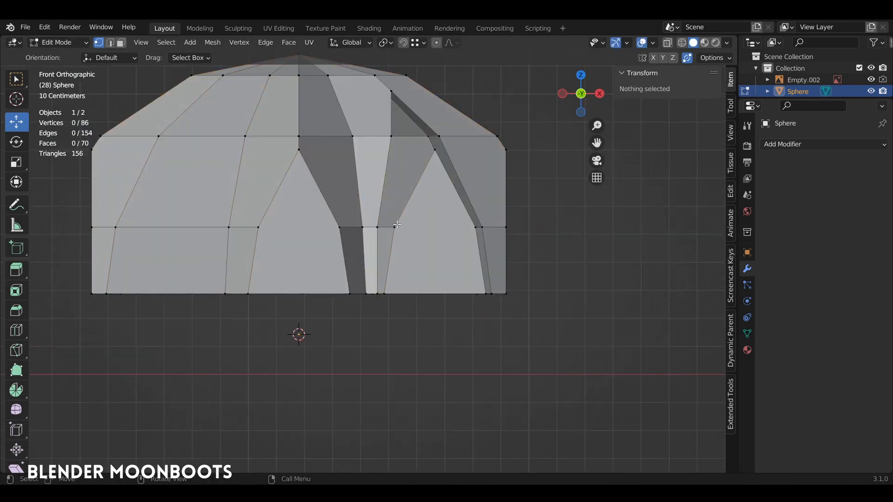
Shift the duplicated pointed-arch face along X, first by about -0.041 m and then by about 0.035 m.
key(l)
key(g)
key(x)
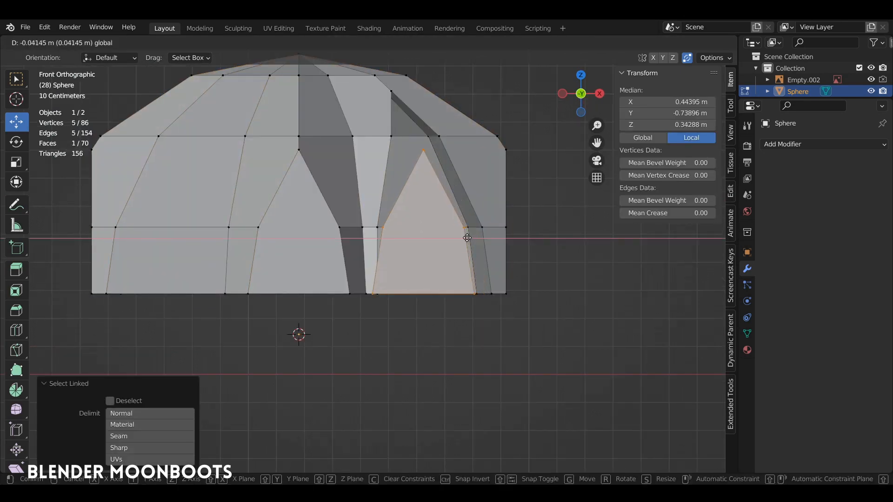
click(468, 239)
middle_drag(468, 239, 470, 242)
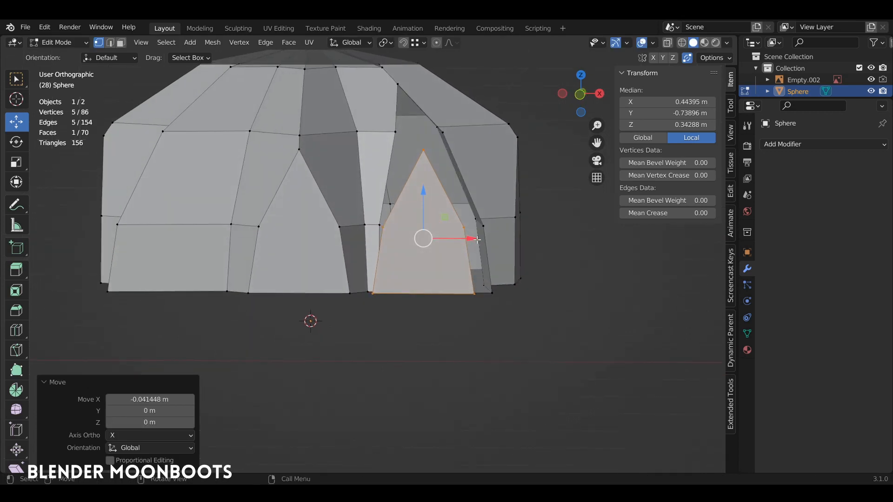
key(KP_1)
key(g)
key(x)
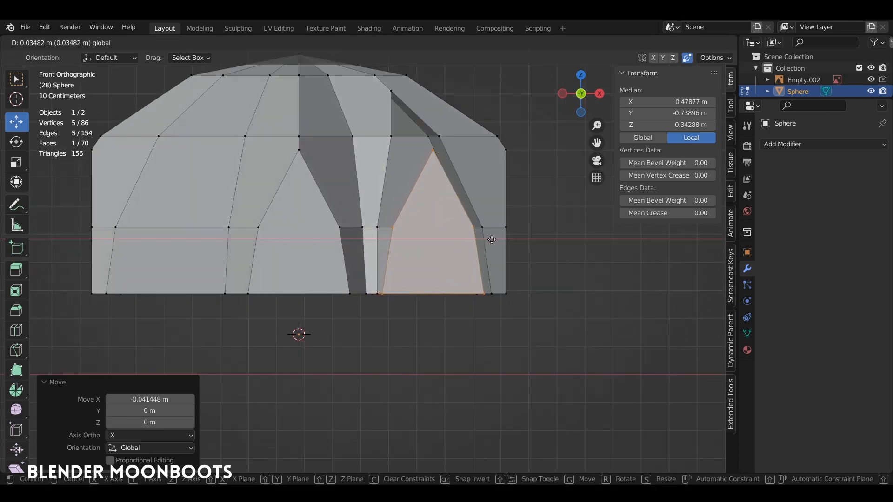
click(492, 239)
Fill two faces joining the duplicated arch's side that faces the central arch to the neighbouring fold edge.
middle_drag(492, 239, 337, 339)
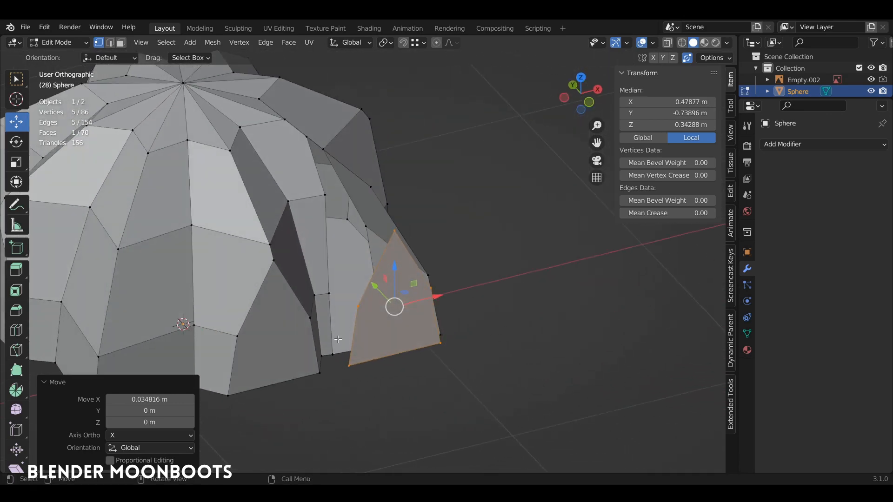
drag(325, 346, 349, 367)
shift+click(361, 306)
shift+click(330, 294)
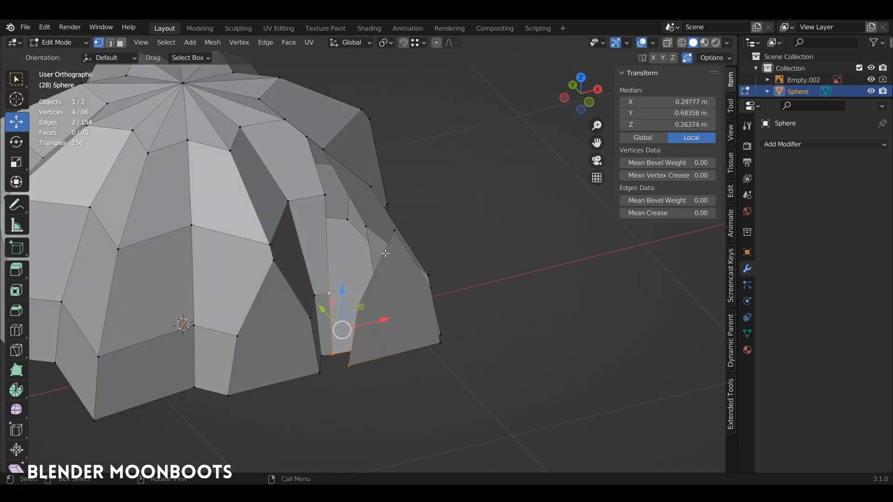
click(359, 299)
shift+click(327, 293)
scroll(327, 294, up, 5)
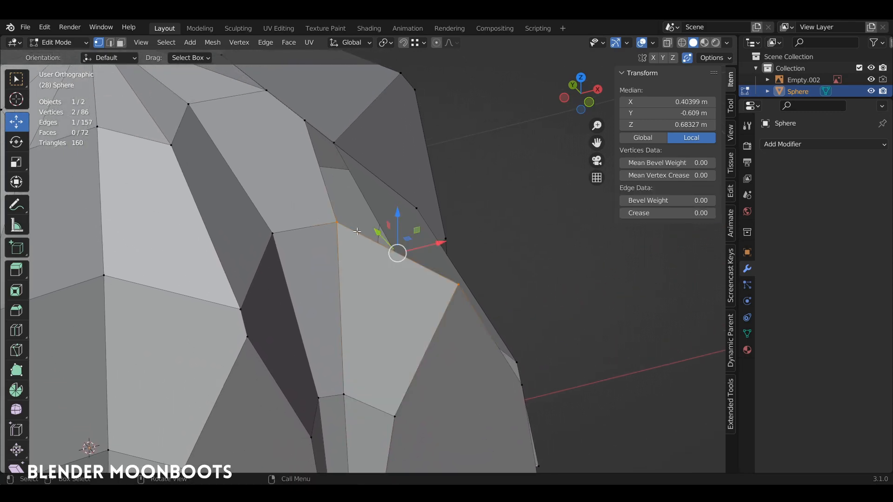
Fill two triangular faces connecting the duplicated arch's tip to the vertices of the folds above it.
middle_drag(357, 231, 399, 116)
click(396, 112)
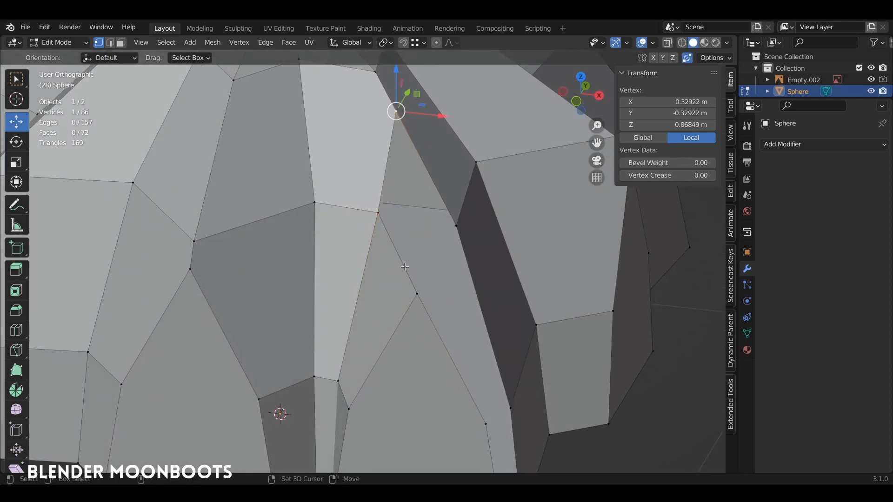
shift+click(414, 291)
shift+click(378, 215)
key(f)
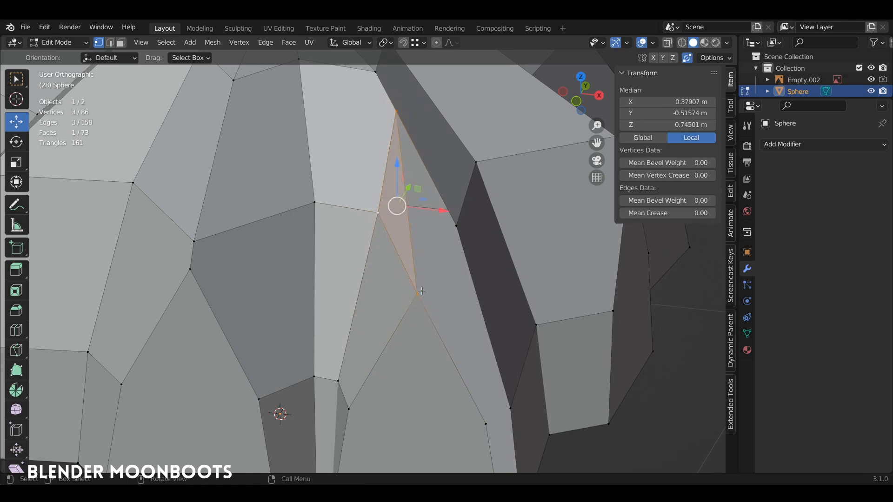
click(417, 294)
shift+click(457, 227)
shift+click(396, 112)
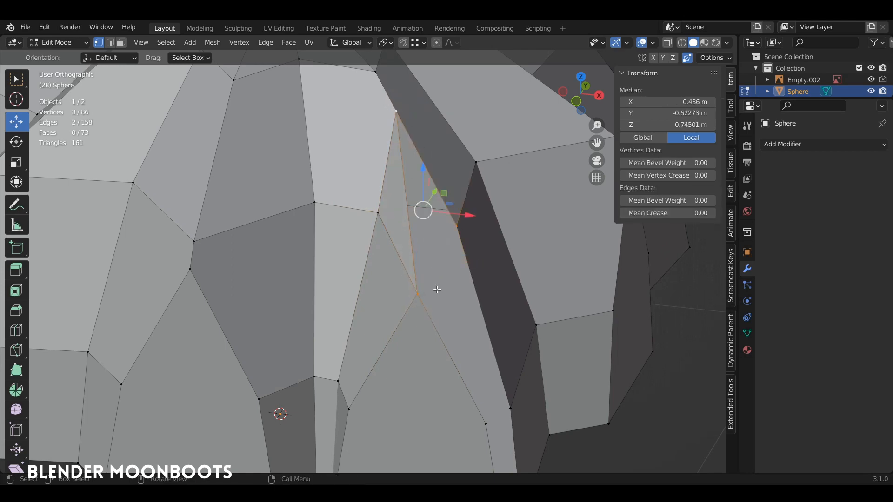
key(f)
Fill two faces between the duplicated arch's outer side and the adjacent corner rib edge, down to the base.
middle_drag(437, 290, 465, 200)
click(446, 165)
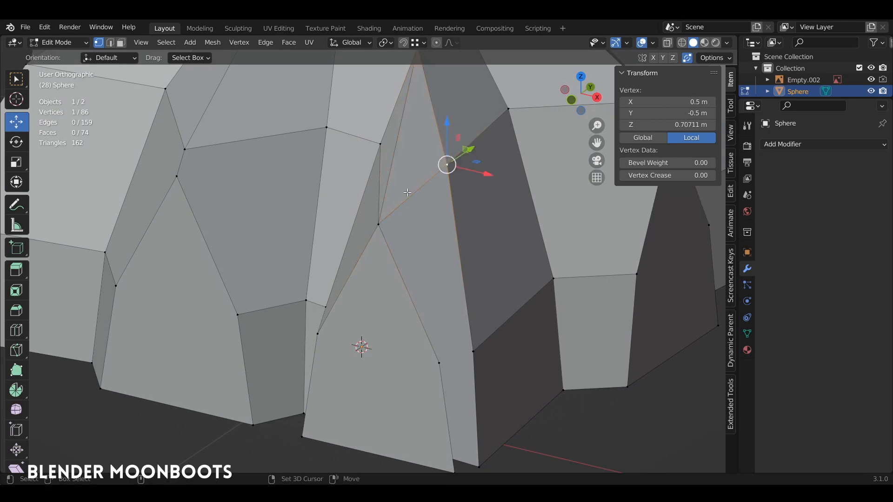
shift+click(377, 225)
key(f)
key(f)
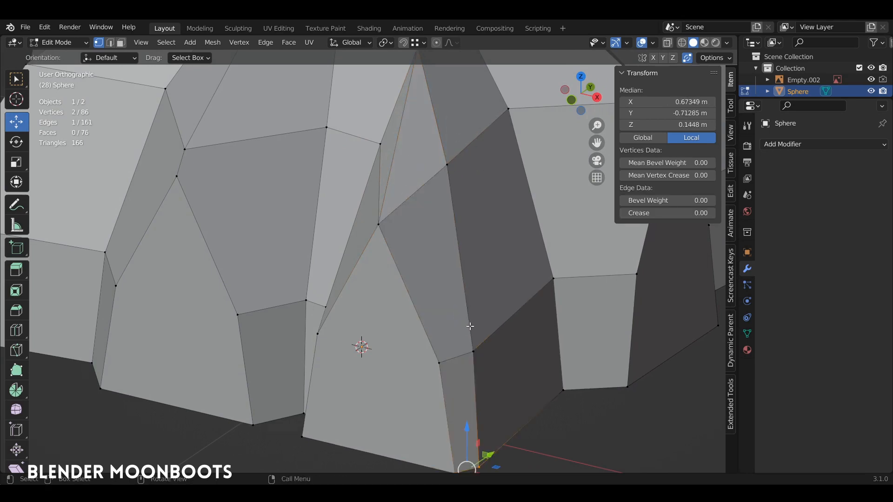
Delete the large face closing the underside of the dome.
shift+middle_drag(461, 332, 409, 259)
scroll(472, 251, down, 5)
key(3)
click(355, 375)
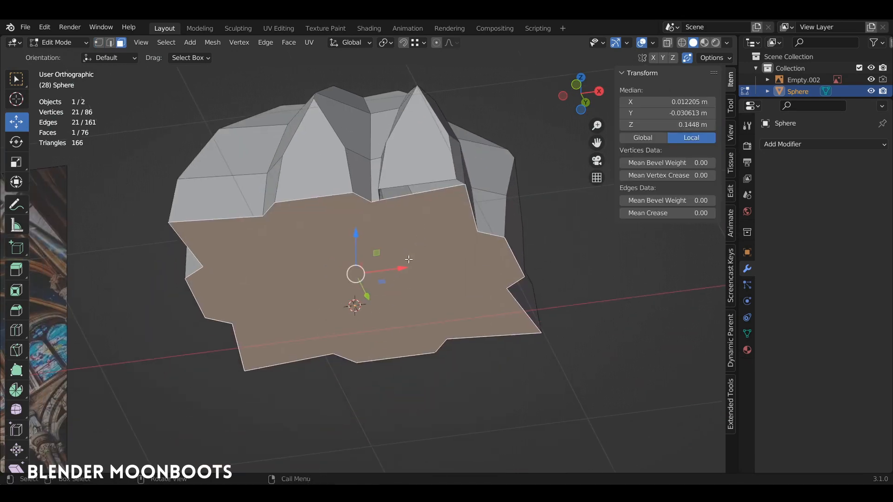
key(x)
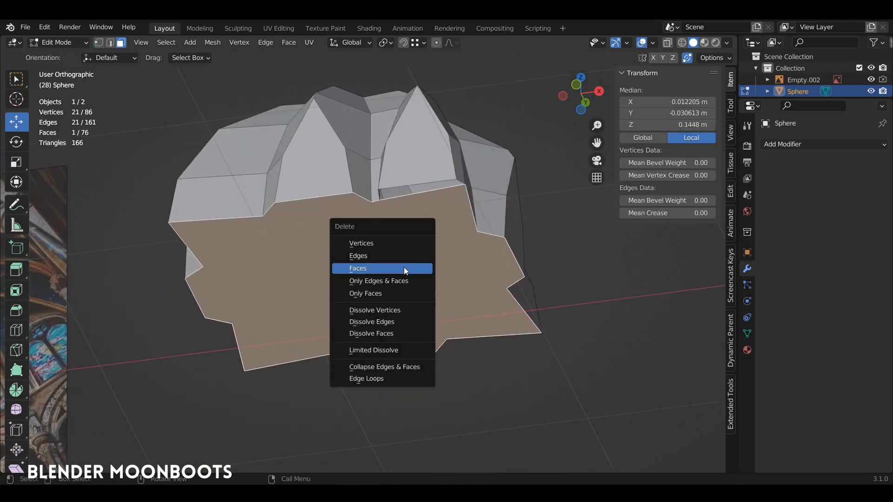
click(404, 269)
Knife-cut a vertical edge through the central arch face in front view, from its tip down to the base edge.
key(KP_1)
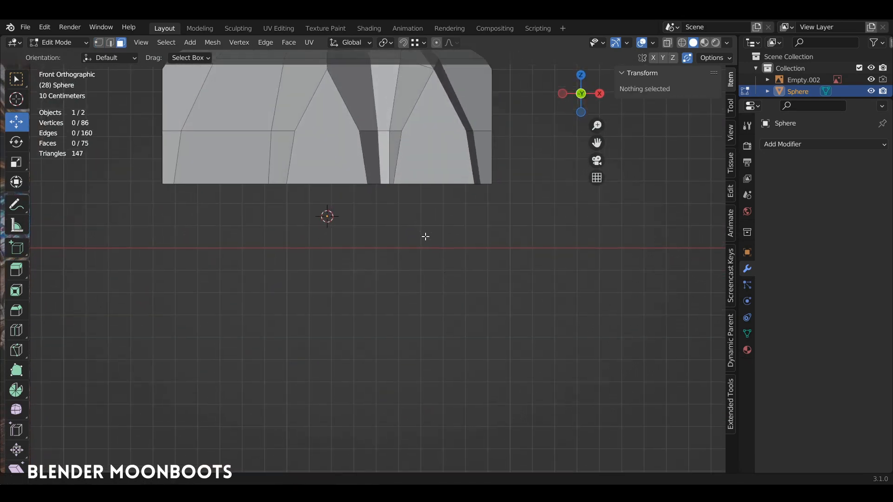
shift+middle_drag(426, 236, 431, 255)
middle_drag(432, 255, 408, 181)
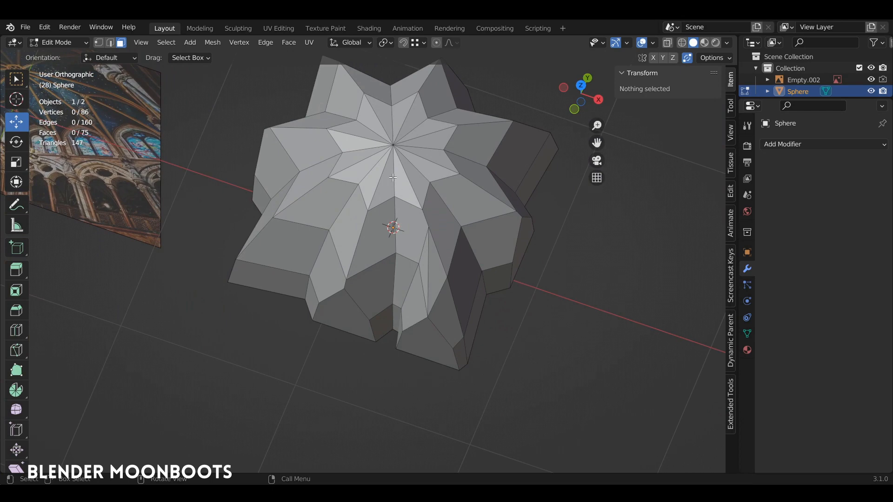
middle_drag(407, 190, 409, 277)
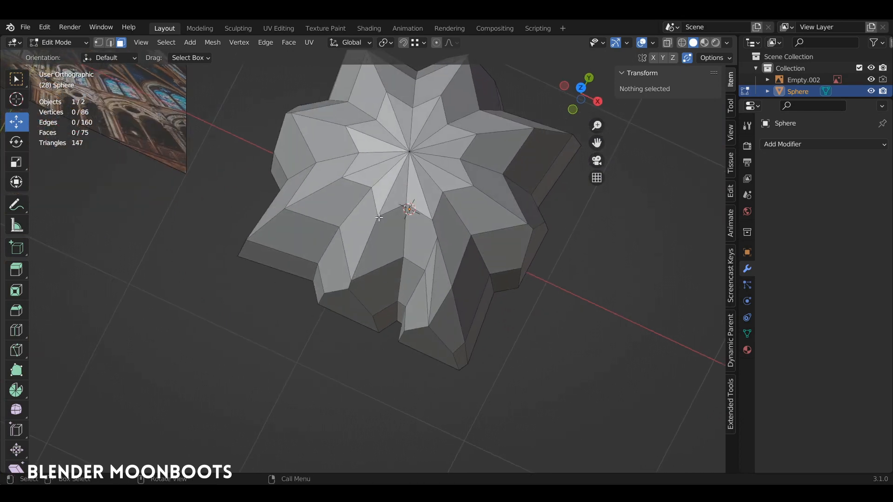
middle_drag(453, 203, 456, 253)
scroll(424, 214, up, 3)
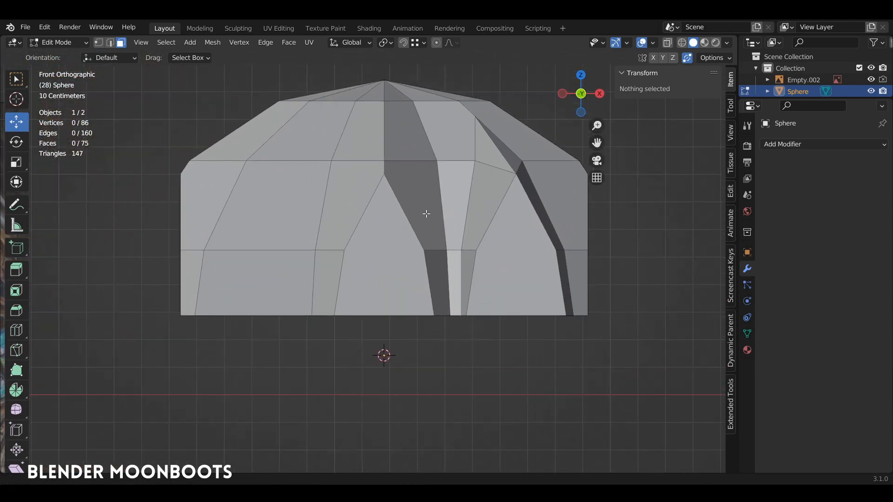
key(k)
click(387, 160)
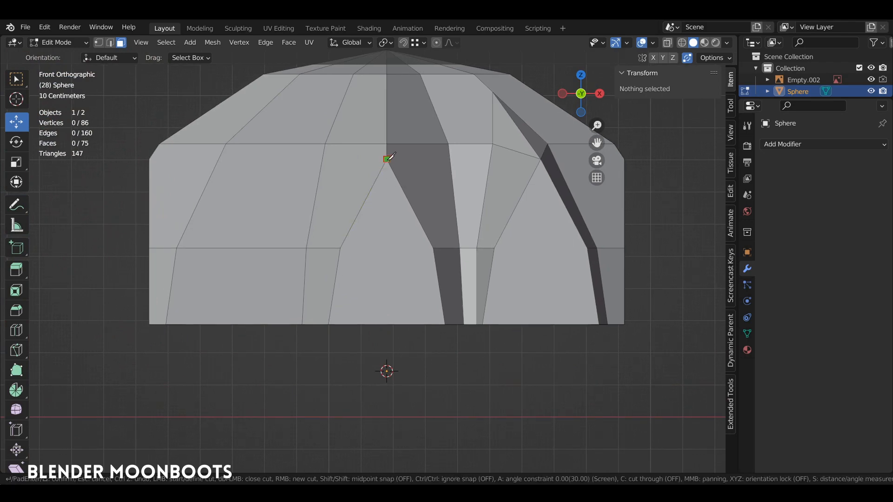
key(a)
key(Return)
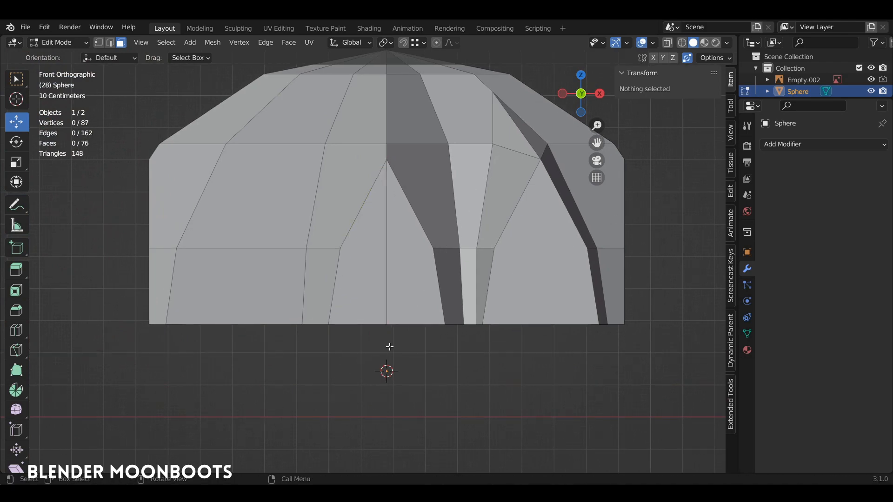
Delete all dome vertices in top view with X-ray on, keeping only the wedge from the central arch's midline to the reshaped corner.
alt+drag(390, 230, 395, 149)
alt+drag(474, 187, 480, 232)
shift+middle_drag(417, 280, 422, 237)
key(alt+z)
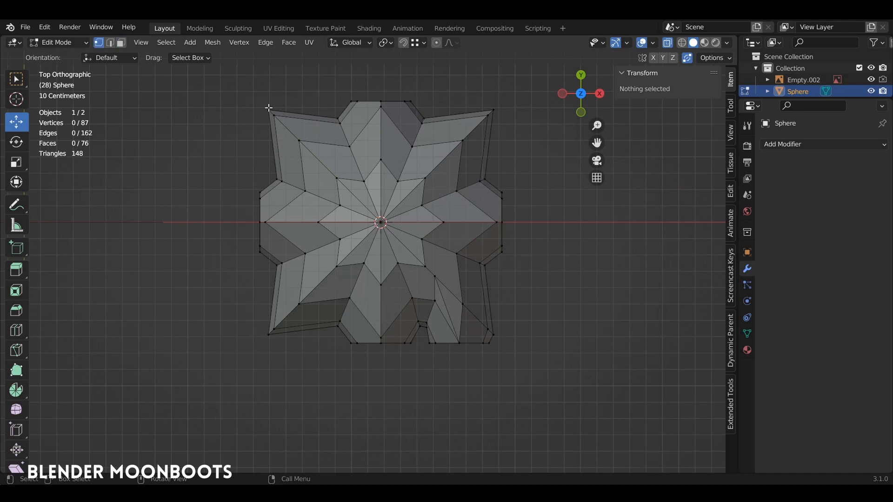
drag(210, 50, 381, 407)
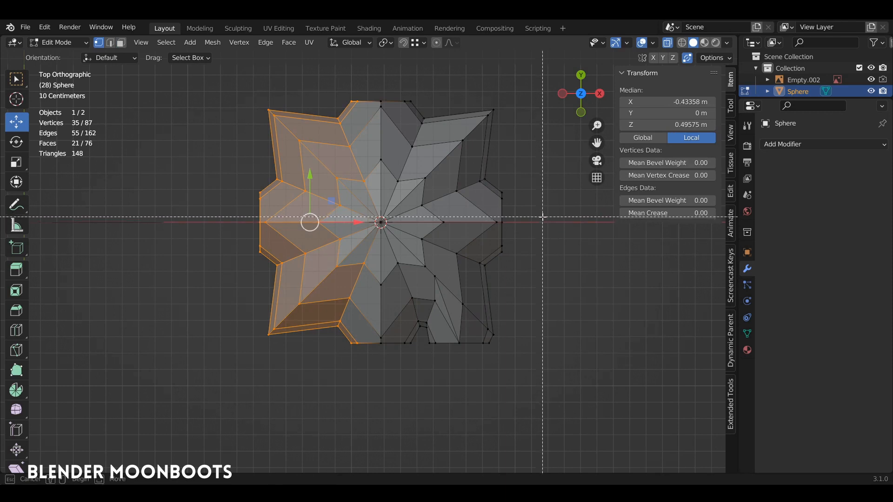
shift+drag(543, 218, 230, 49)
mouse_move(520, 255)
ctrl+right_down()
mouse_move(415, 219)
mouse_move(418, 254)
mouse_move(540, 240)
ctrl+right_up()
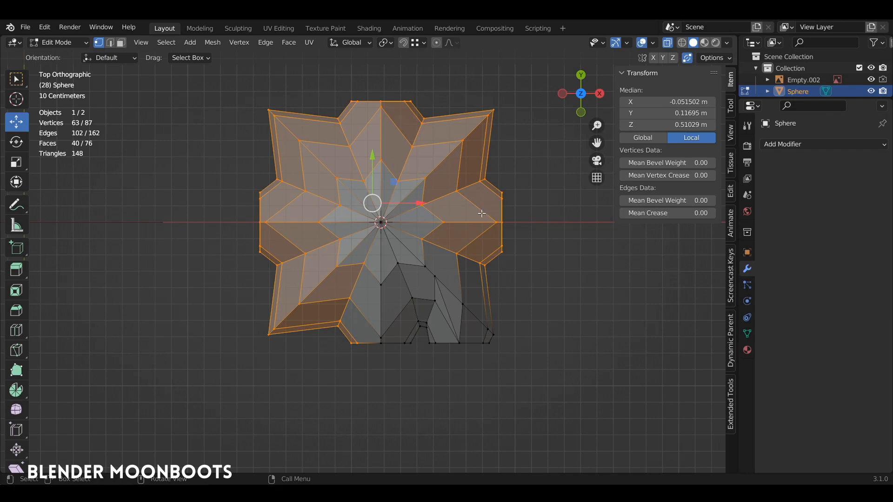
key(x)
click(474, 187)
middle_drag(473, 189, 583, 267)
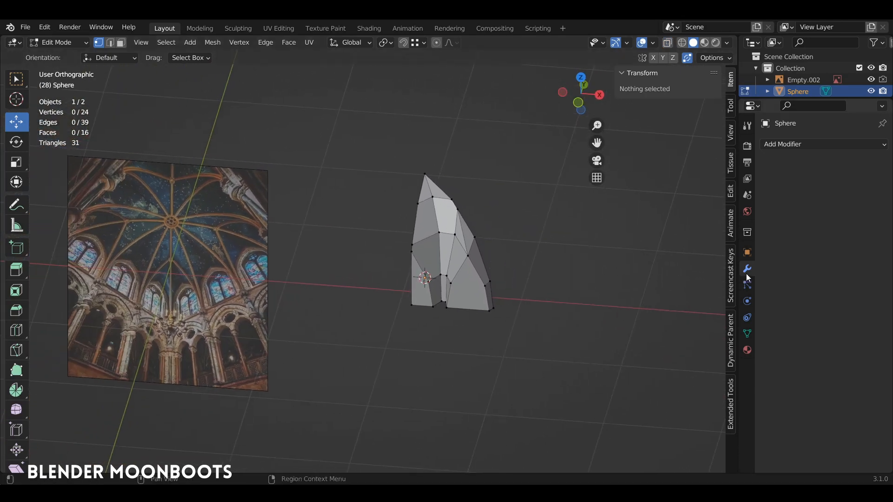
Add a Mirror modifier on the X axis to the remaining vault wedge.
click(788, 145)
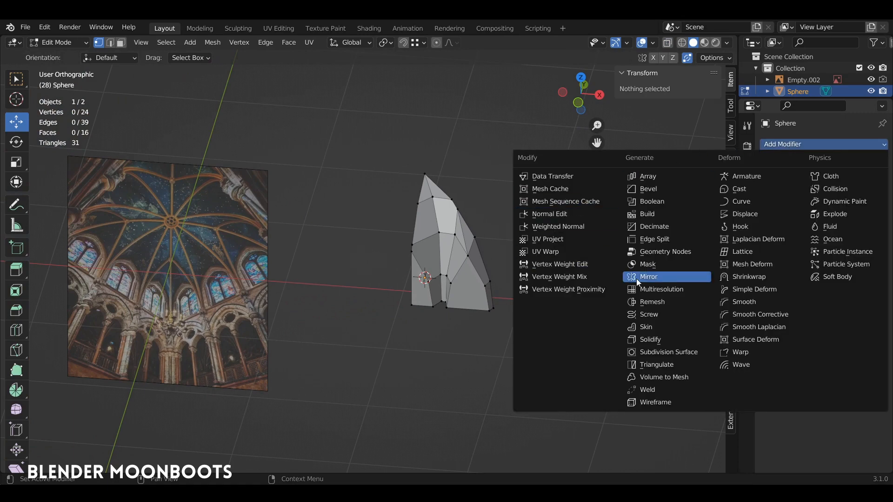
click(678, 277)
middle_drag(493, 232, 470, 268)
middle_drag(493, 157, 476, 226)
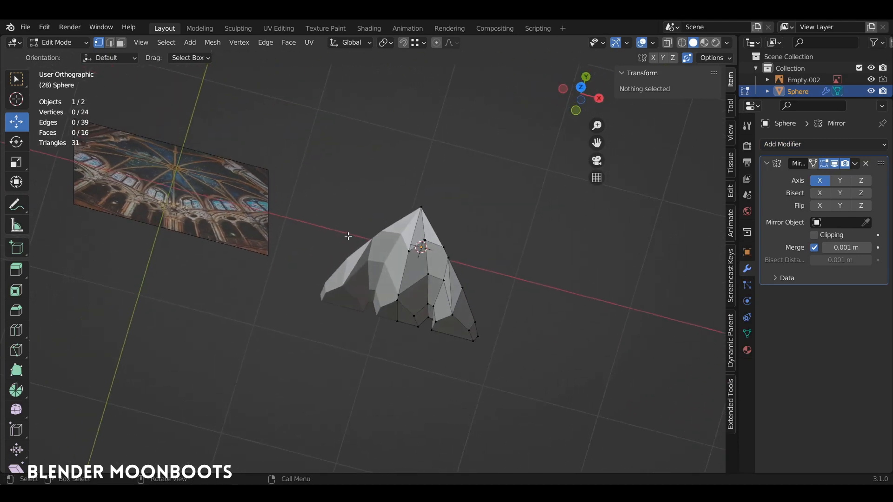
middle_drag(500, 175, 433, 244)
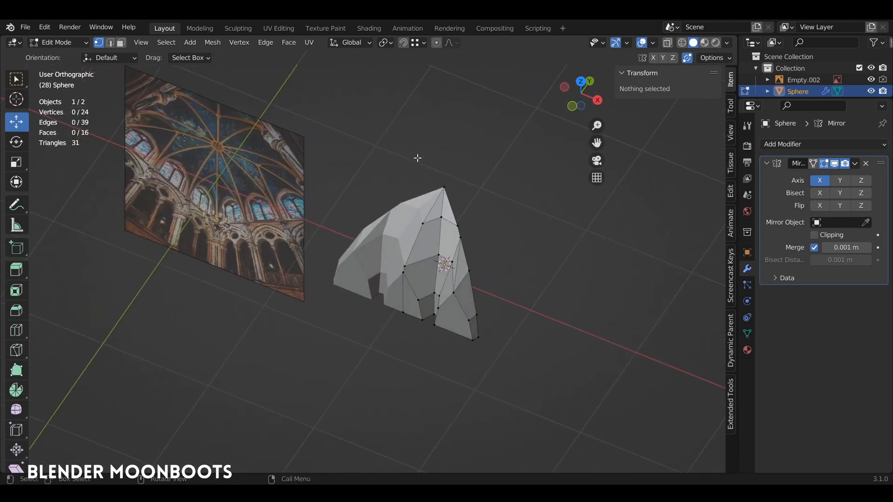
middle_drag(417, 158, 432, 186)
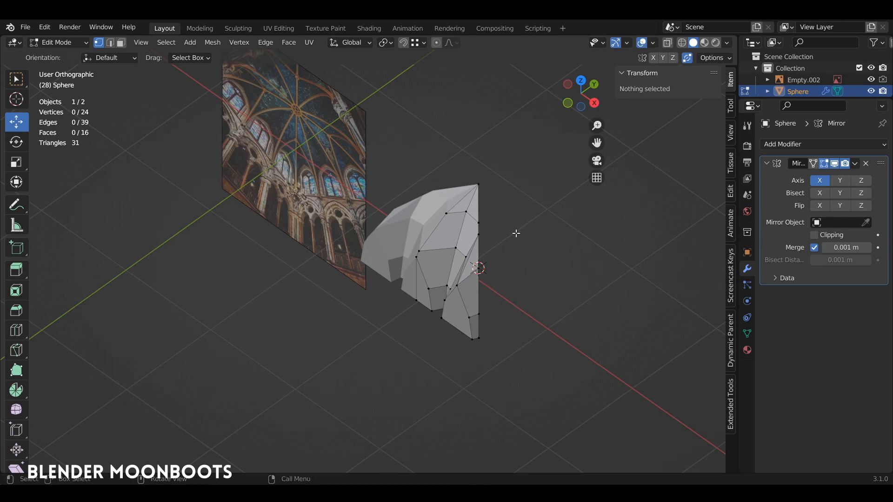
middle_drag(525, 250, 476, 255)
Add a Plain Axes empty at the 3D cursor in Object Mode.
key(Tab)
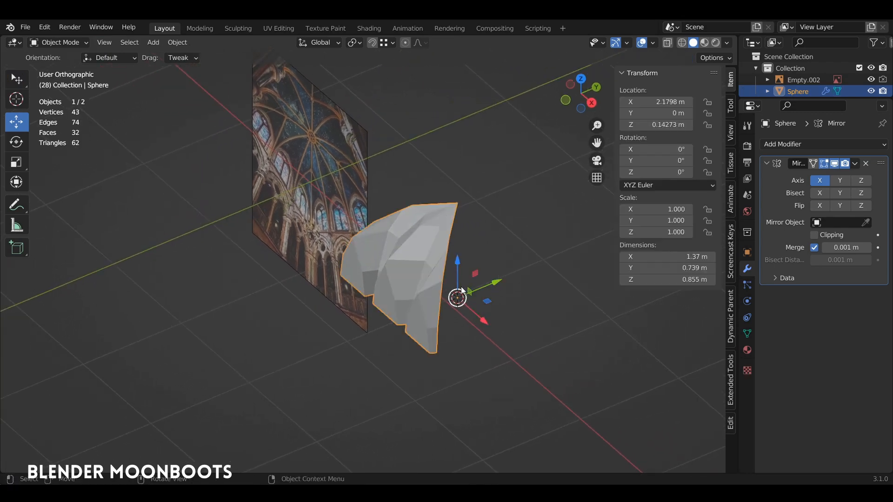
middle_drag(457, 294, 498, 283)
key(shift+a)
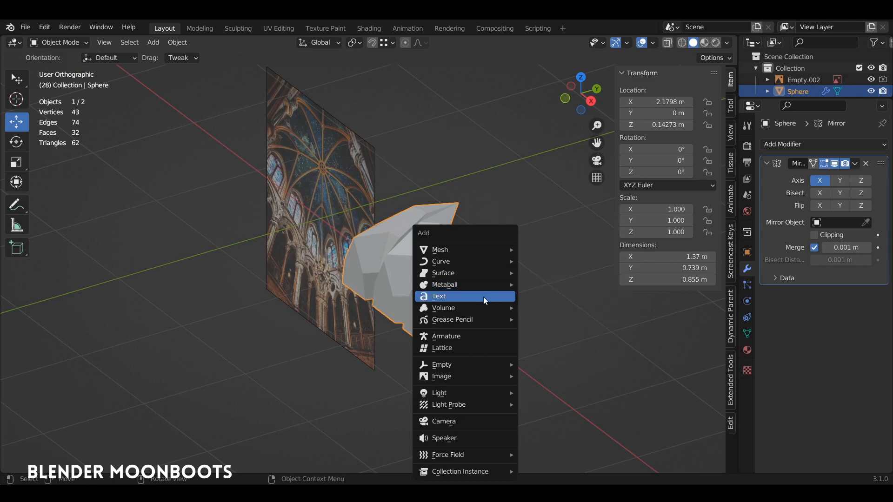
mouse_move(458, 364)
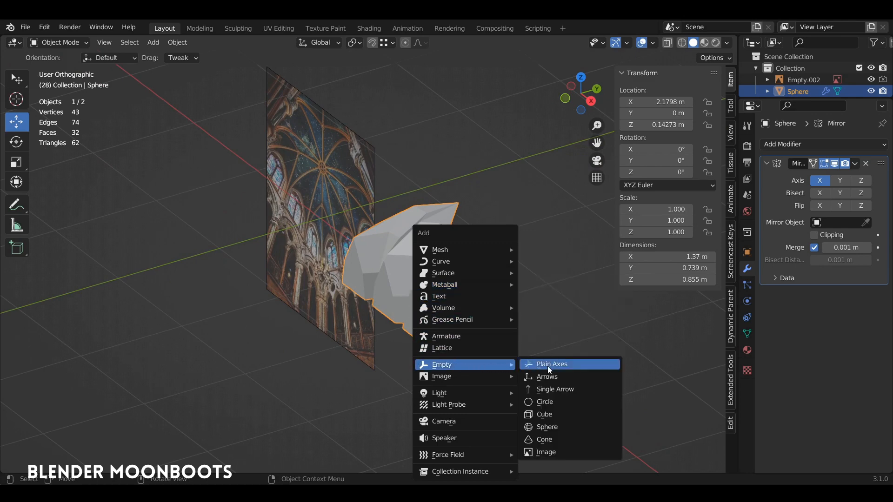
click(576, 364)
Add an Array modifier to the vault mesh with a count of 4 and Relative Offset turned off.
middle_drag(577, 359, 493, 237)
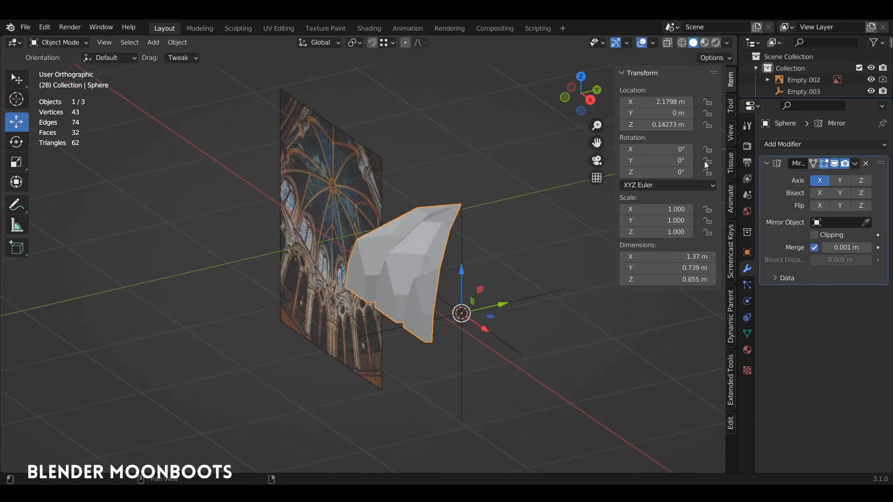
click(790, 144)
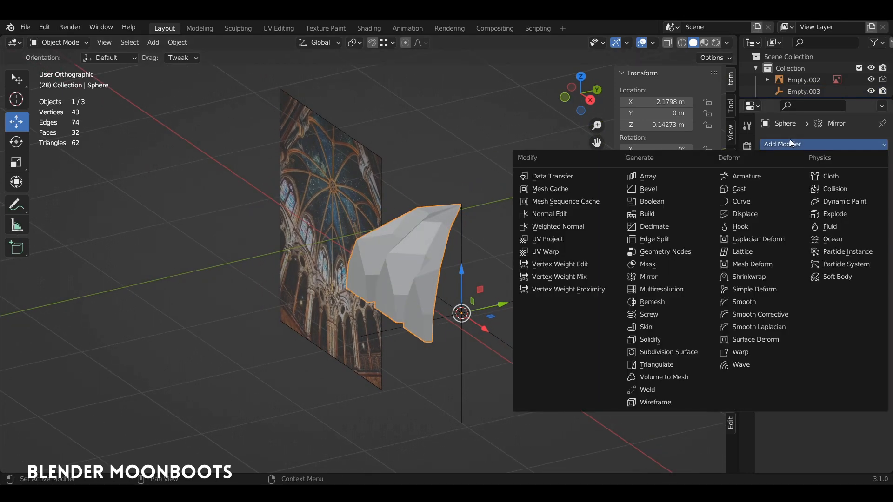
click(642, 177)
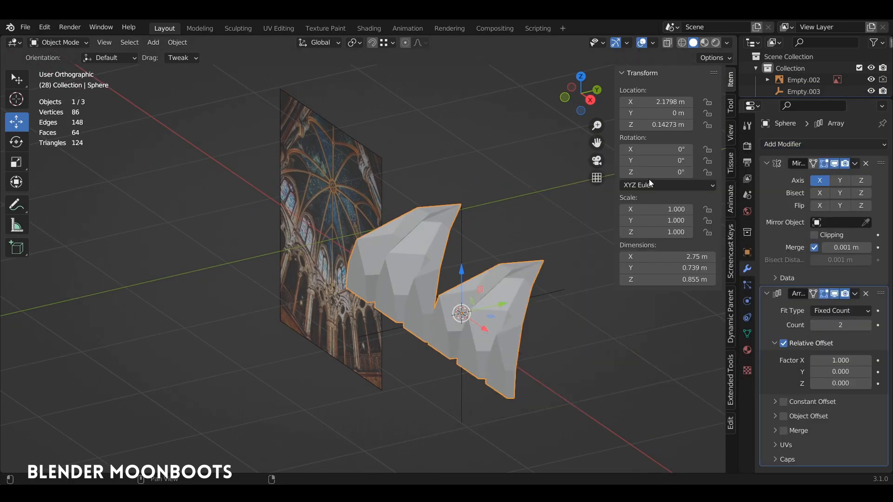
click(784, 344)
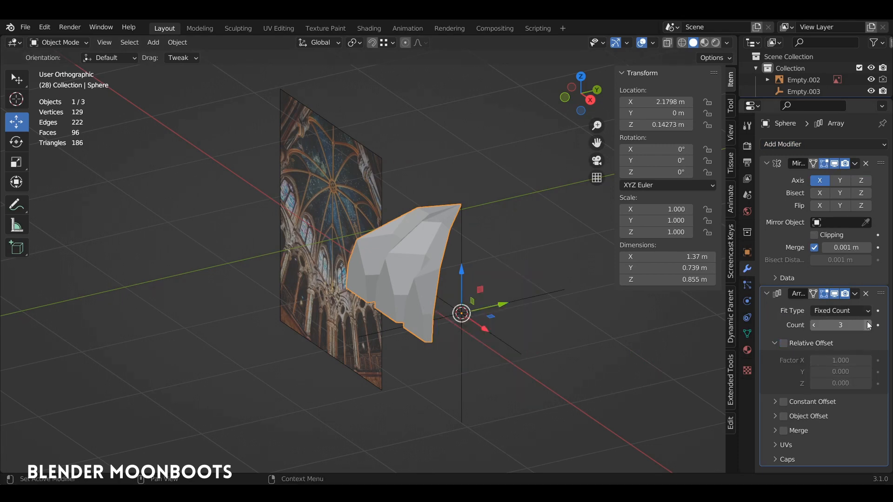
click(775, 343)
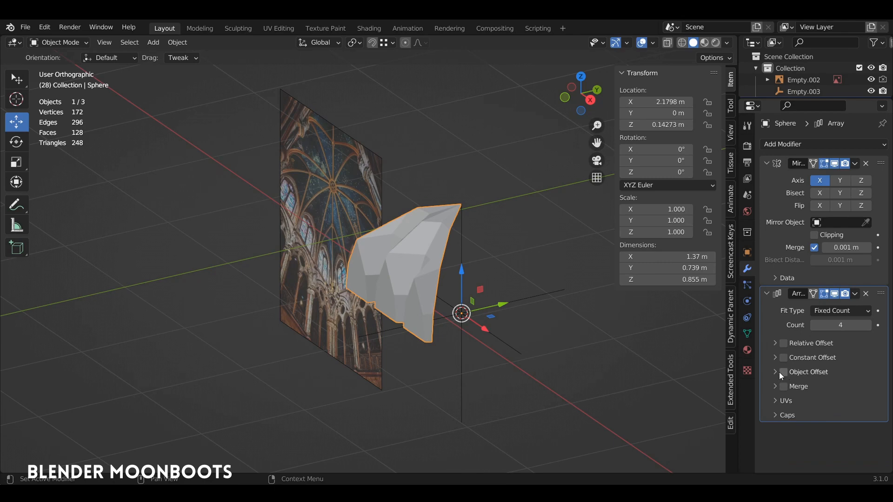
Enable Object Offset on the Array modifier with the Plain Axes empty as its offset object, and select the empty.
click(783, 372)
click(776, 372)
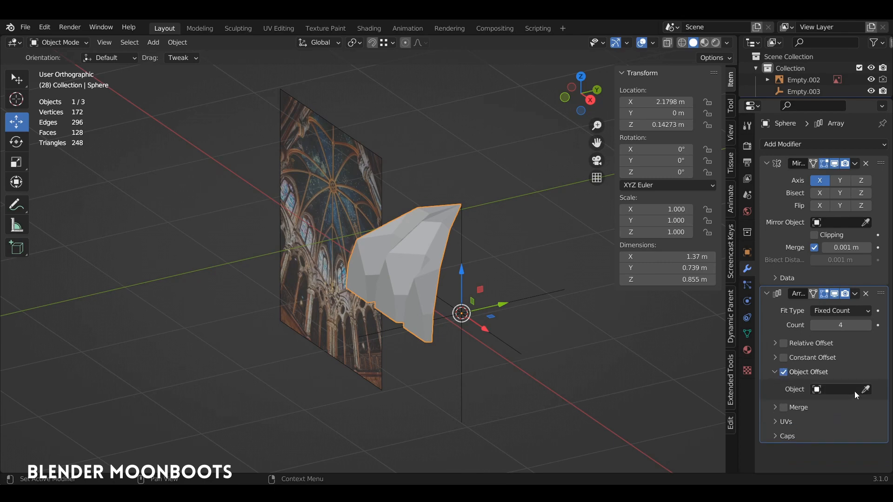
click(463, 324)
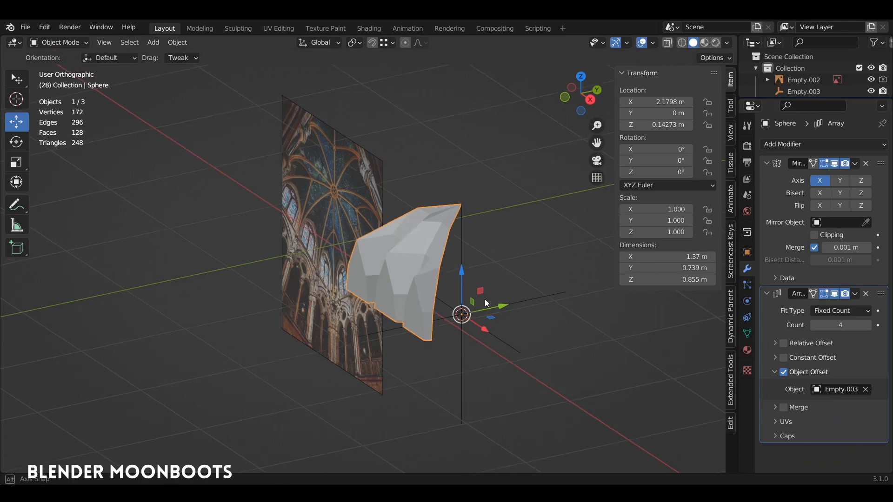
middle_drag(484, 300, 483, 315)
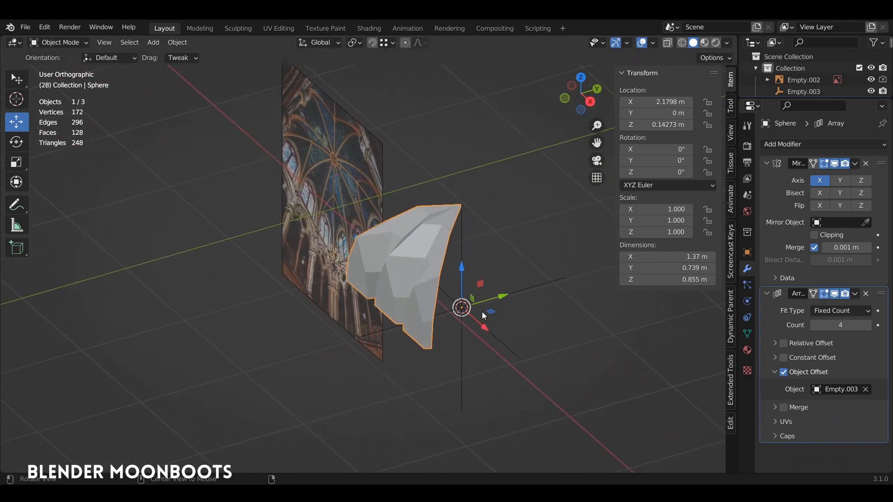
click(462, 324)
Try a freehand rotation of the empty about the Z axis and undo it.
key(r)
key(z)
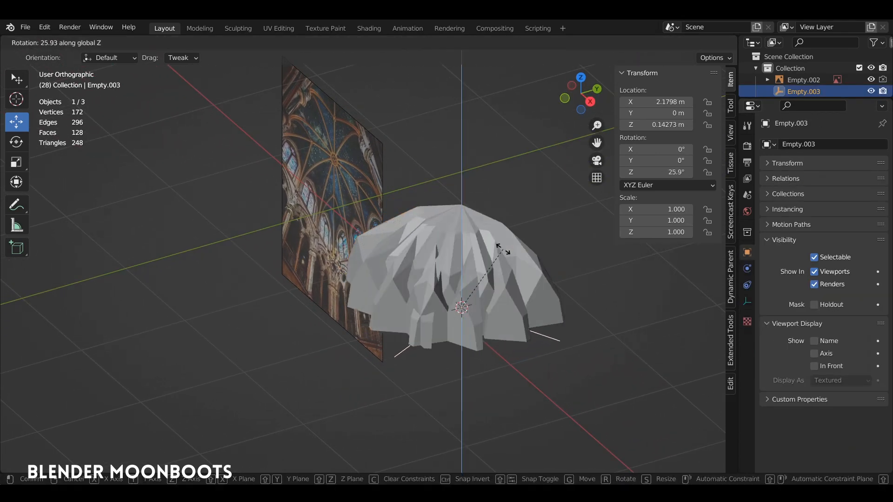
click(453, 257)
key(ctrl+z)
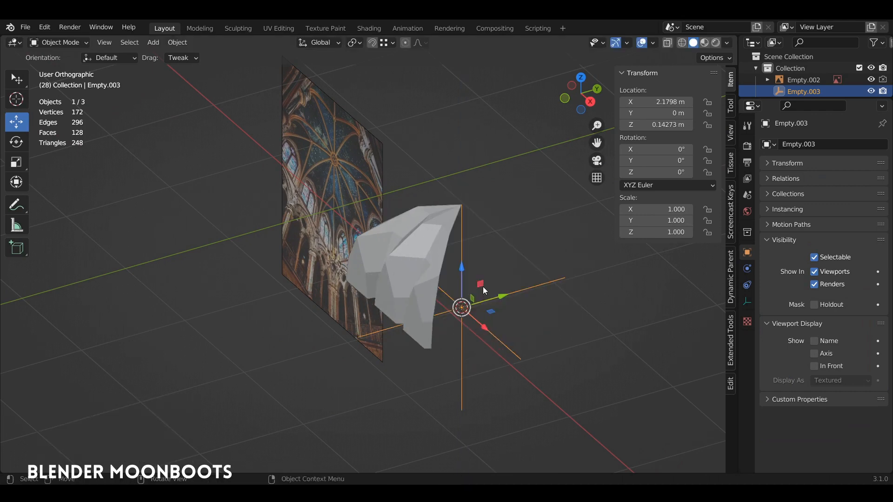
Rotate the empty 90° about the global Z axis to spread the wedge copies around the centre.
mouse_move(483, 286)
middle_down()
mouse_move(467, 314)
mouse_move(506, 311)
mouse_move(451, 311)
mouse_move(491, 292)
middle_up()
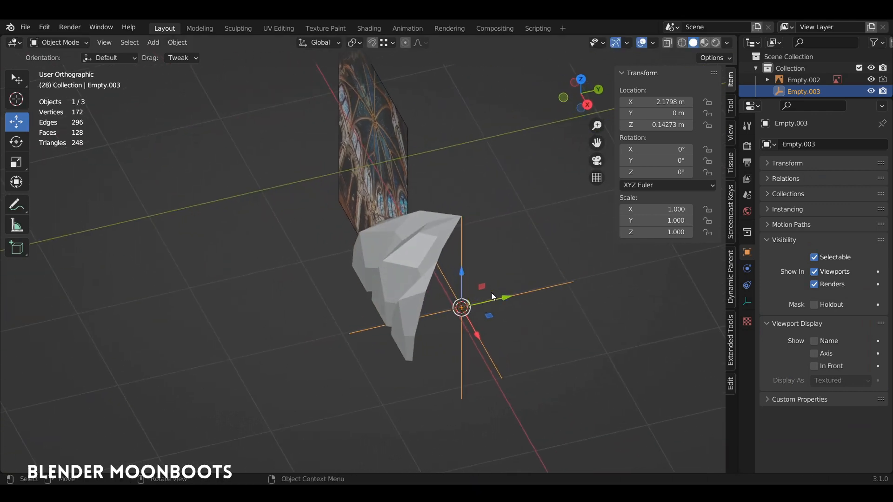
text(rz90)
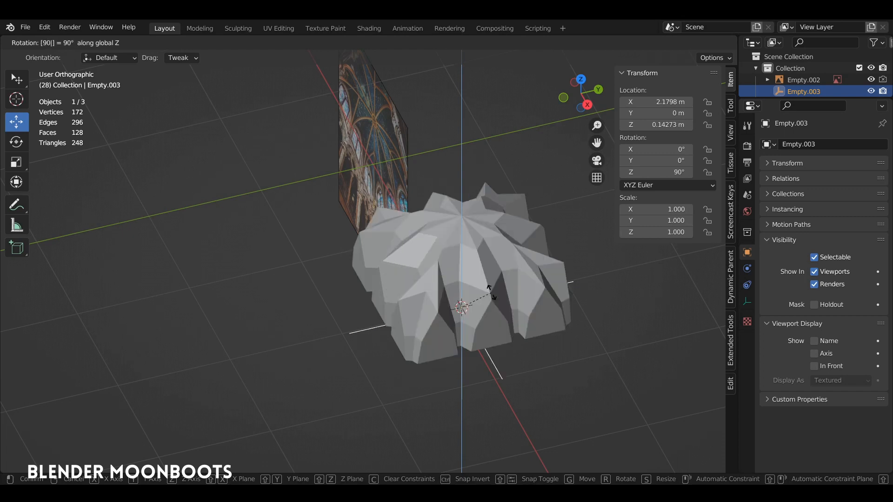
key(Return)
Select the vault mesh and apply its Mirror modifier.
middle_drag(428, 261, 511, 242)
scroll(473, 211, up, 1)
click(493, 227)
click(855, 164)
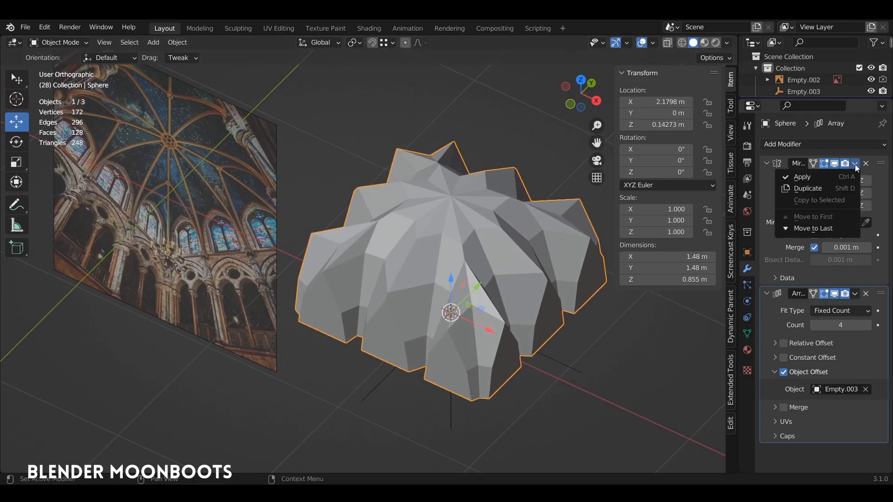
click(845, 181)
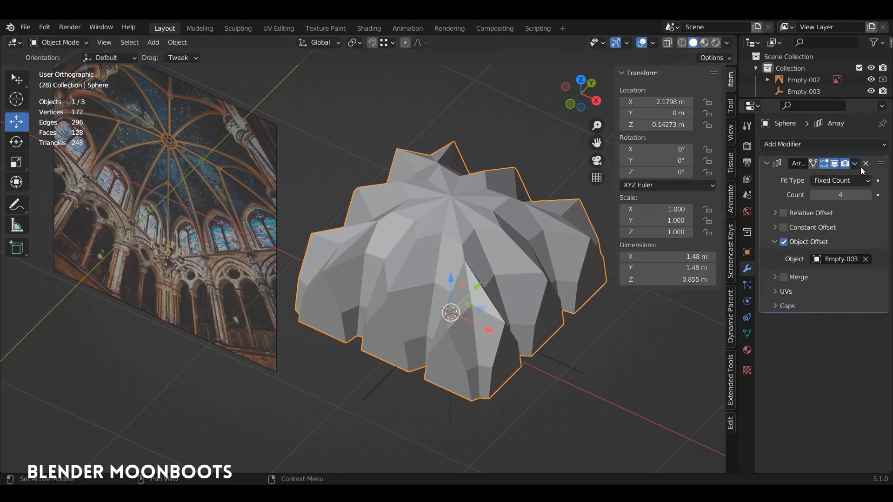
Apply the vault mesh's Array modifier in Object Mode and return to Edit Mode.
key(Tab)
middle_drag(513, 252, 563, 259)
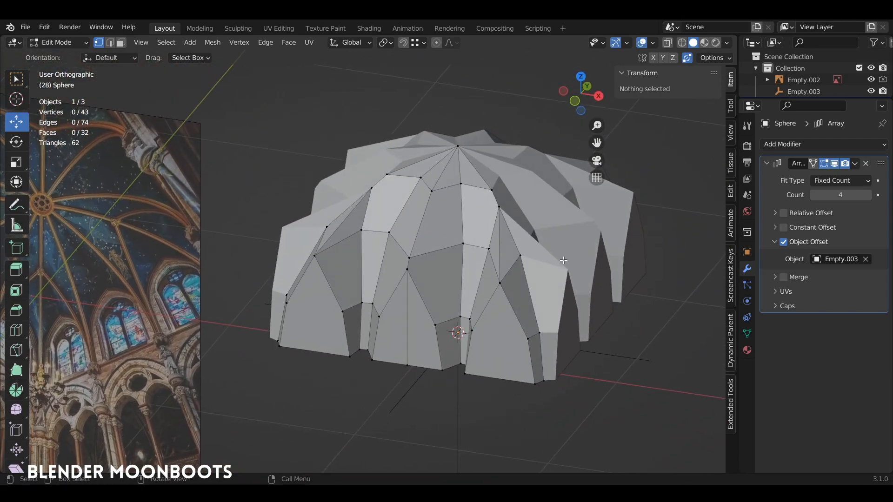
key(Tab)
click(855, 163)
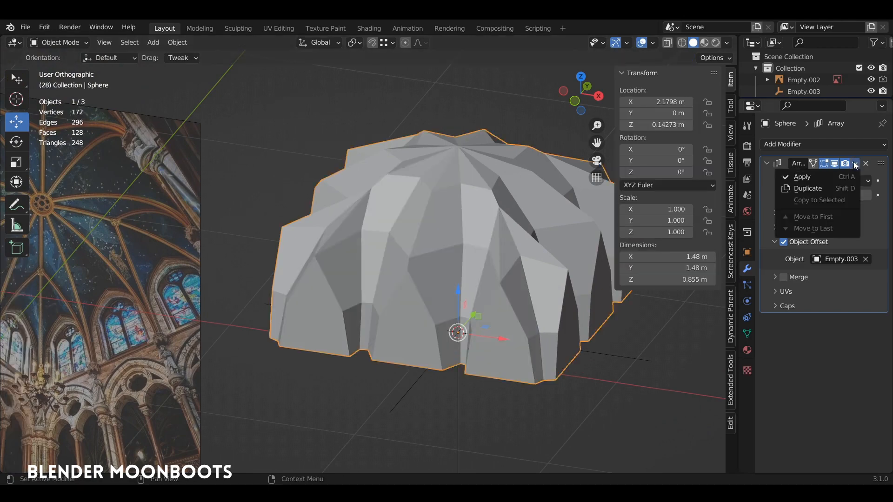
click(836, 177)
key(Tab)
Test-move single vertices on the seams between the arrayed wedges, undoing or cancelling each move.
middle_drag(535, 261, 469, 304)
key(a)
scroll(471, 239, up, 3)
scroll(488, 284, down, 2)
click(475, 265)
drag(478, 258, 472, 257)
key(ctrl+z)
drag(402, 255, 395, 261)
key(ctrl+z)
middle_drag(396, 260, 444, 284)
key(g)
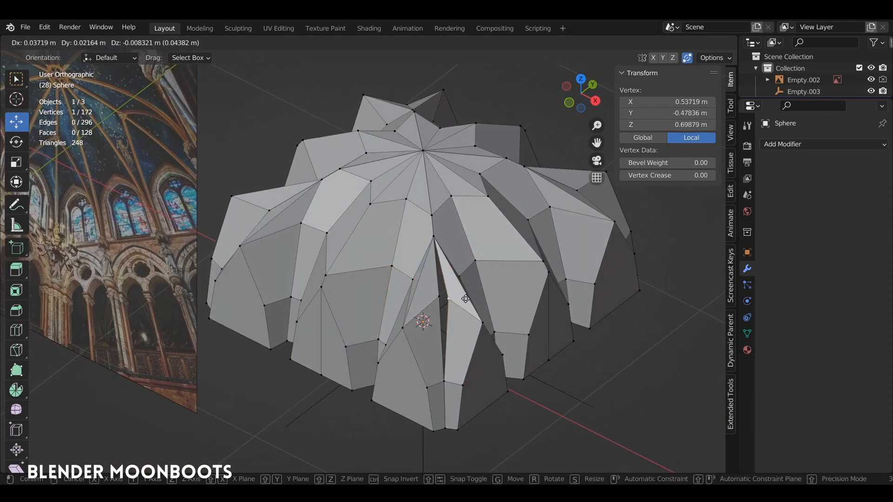
right_click(460, 299)
Merge all vault vertices by distance and test one seam vertex with a cancelled move.
key(a)
key(m)
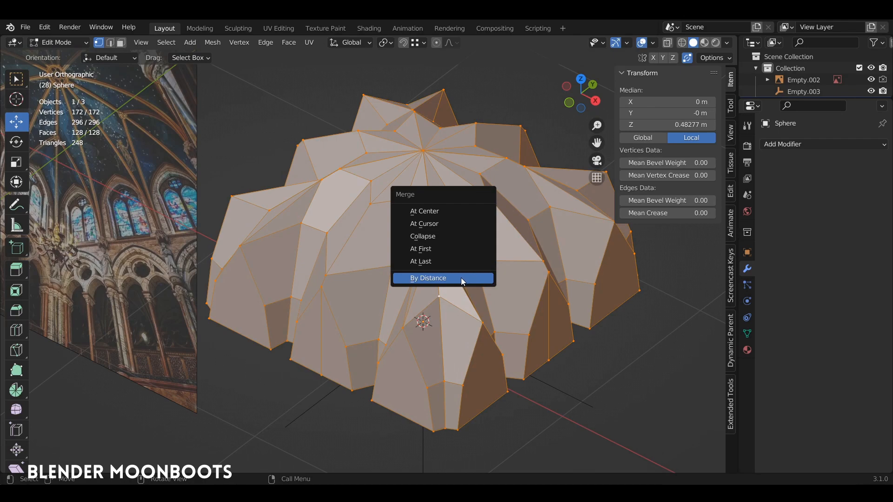
click(462, 278)
shift+middle_drag(466, 317, 503, 251)
click(451, 272)
key(g)
right_click(447, 272)
Delete the Plain Axes empty below the vault in Object Mode.
key(Tab)
click(355, 390)
click(357, 393)
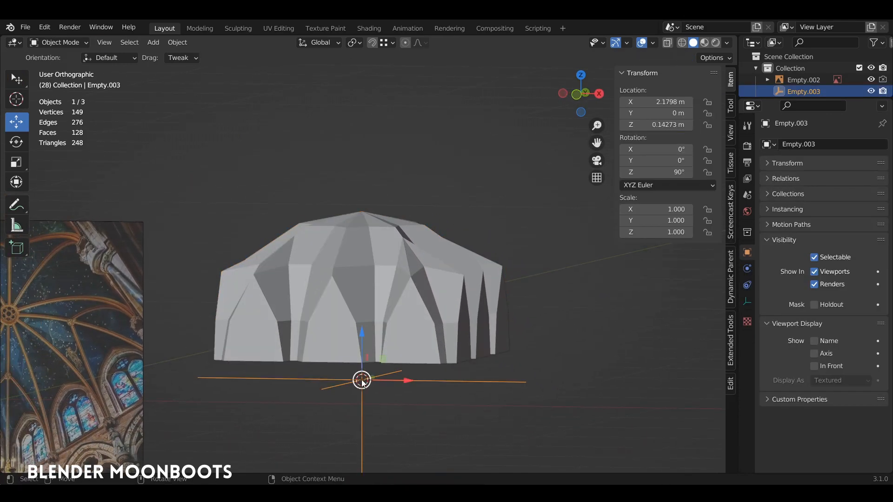
key(x)
click(364, 374)
Knife-cut a horizontal line straight through the whole dome in front view, between its two upper edge rings.
middle_drag(365, 374, 467, 264)
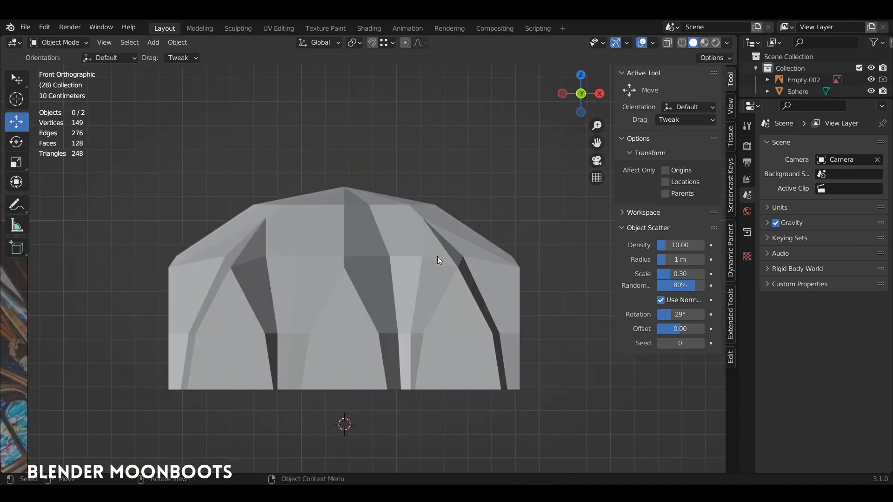
click(423, 246)
key(Tab)
scroll(398, 236, up, 1)
shift+middle_drag(390, 227, 399, 236)
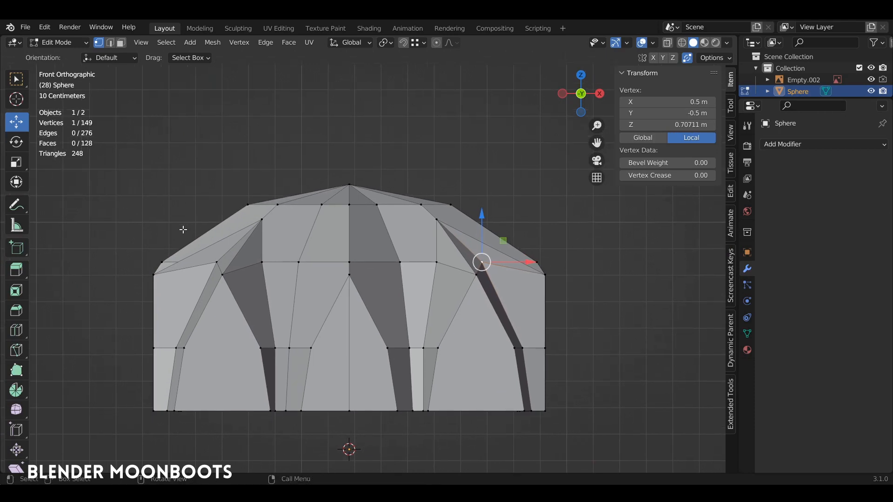
key(k)
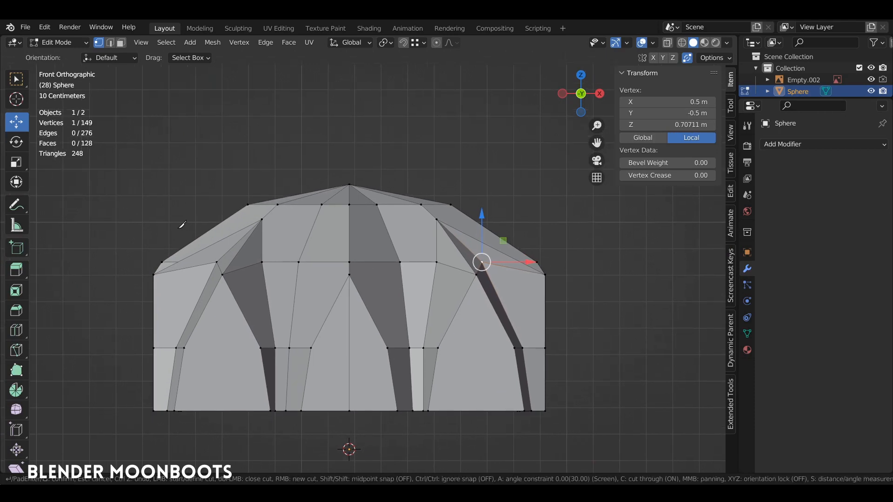
click(181, 224)
key(Return)
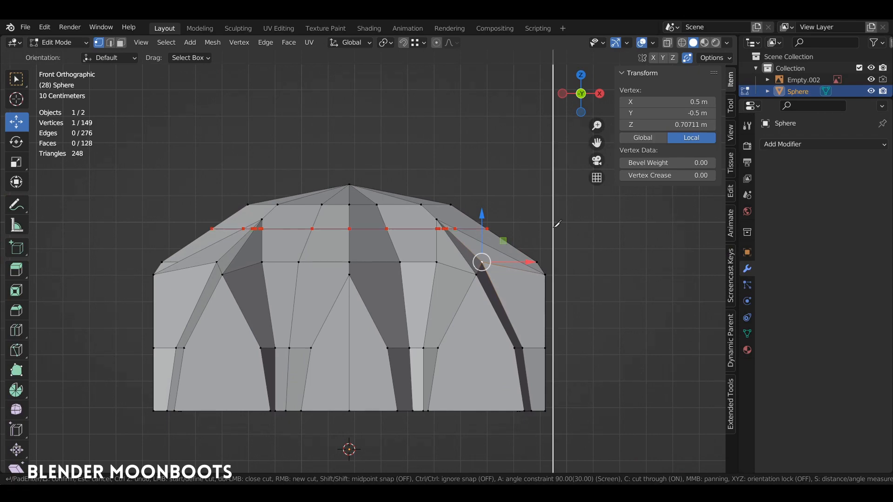
Scale the newly cut ring outward by about 1.055 to round the dome's profile.
mouse_move(507, 217)
alt+mouse_down()
mouse_move(437, 228)
mouse_move(504, 229)
alt+mouse_up()
key(s)
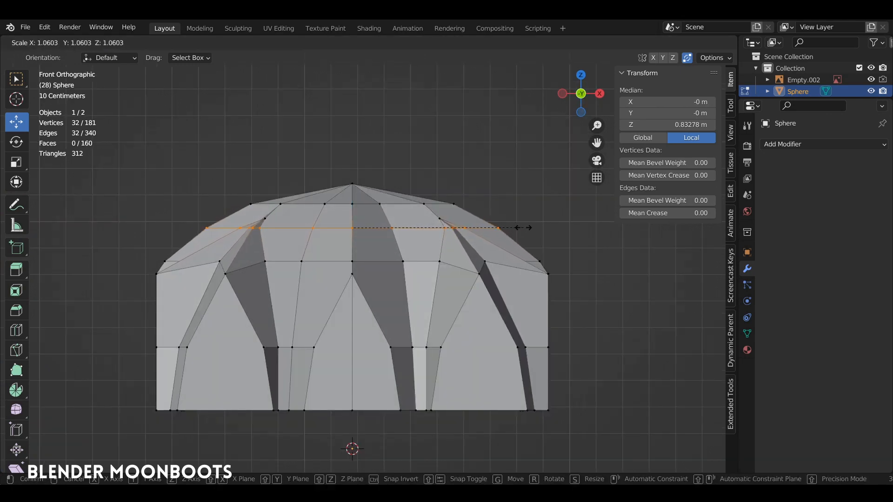
click(523, 228)
Knife-cut horizontally through the dome in front view, level with the existing ring just above the arch tips.
alt+drag(493, 235, 461, 244)
middle_drag(461, 245, 488, 250)
scroll(488, 250, up, 2)
scroll(488, 251, up, 4)
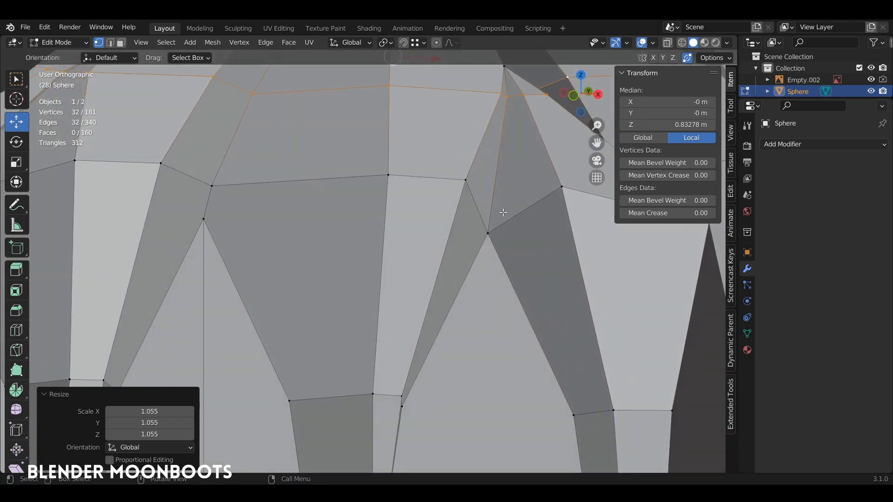
key(KP_1)
scroll(447, 297, down, 6)
scroll(447, 296, up, 2)
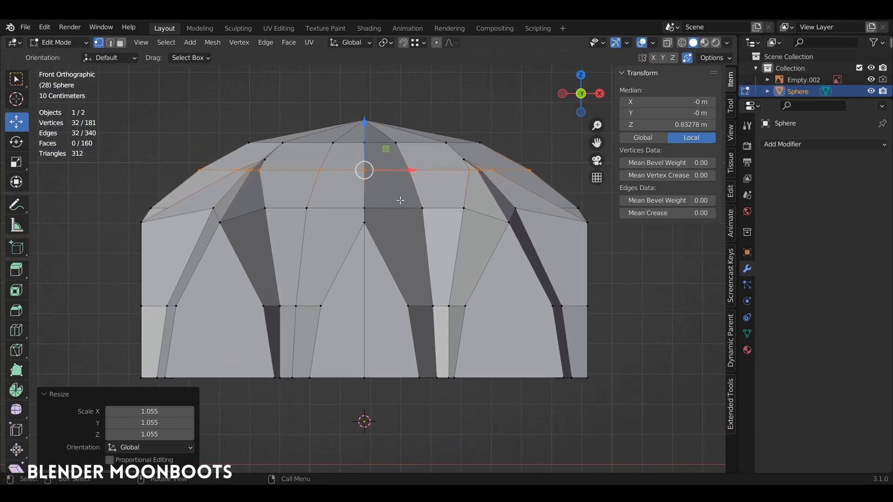
key(k)
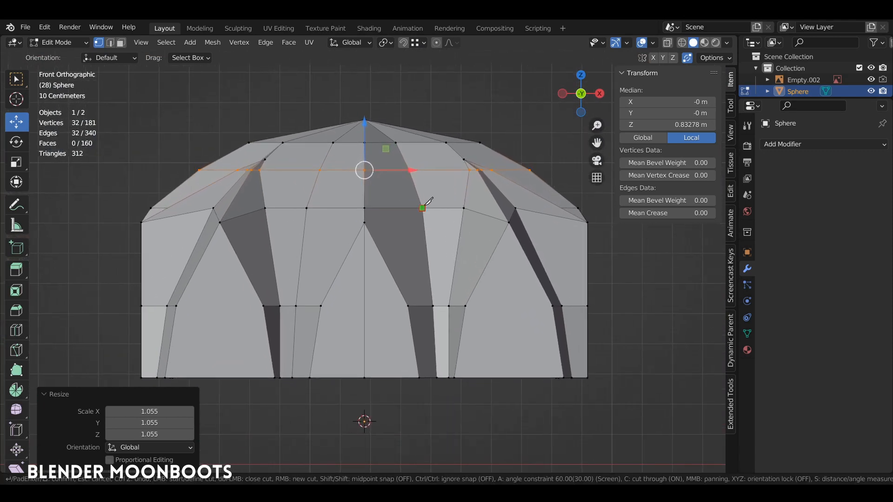
click(422, 208)
click(127, 208)
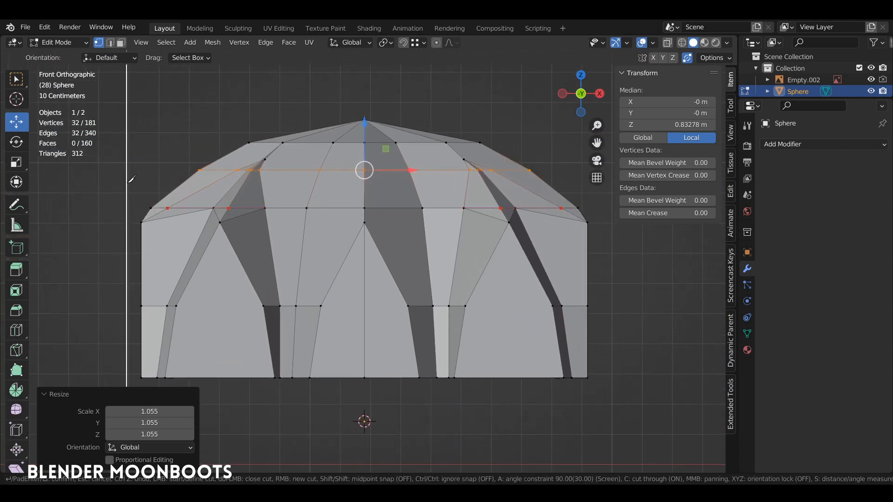
key(Return)
Dissolve the old slanted edges just below the new horizontal cut at the corners and arches around the dome.
middle_drag(261, 214, 327, 239)
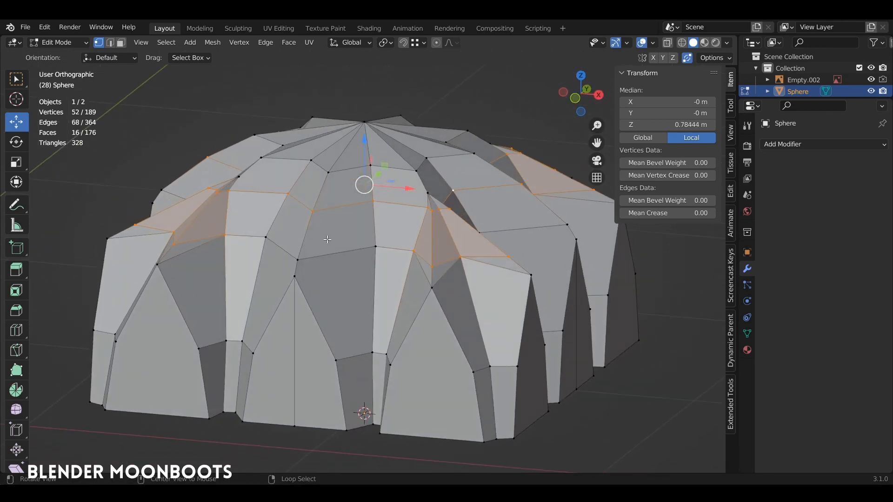
key(2)
click(412, 269)
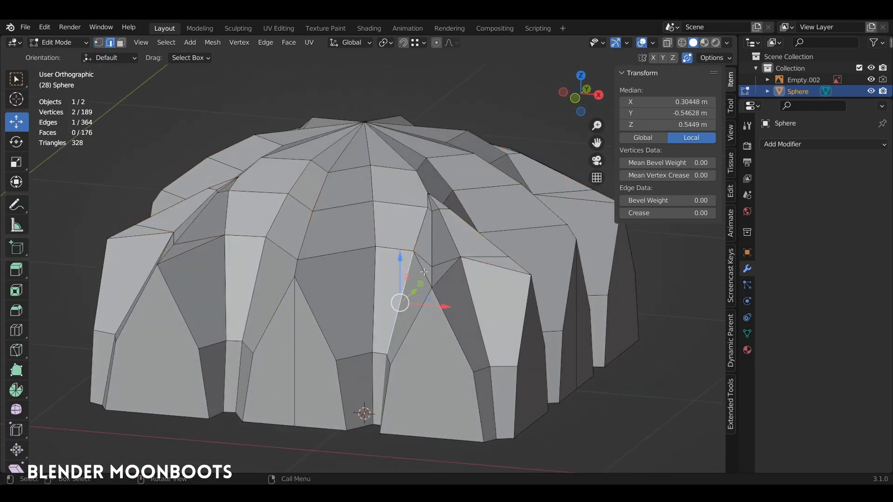
shift+click(440, 269)
alt+drag(239, 241, 269, 325)
shift+click(186, 304)
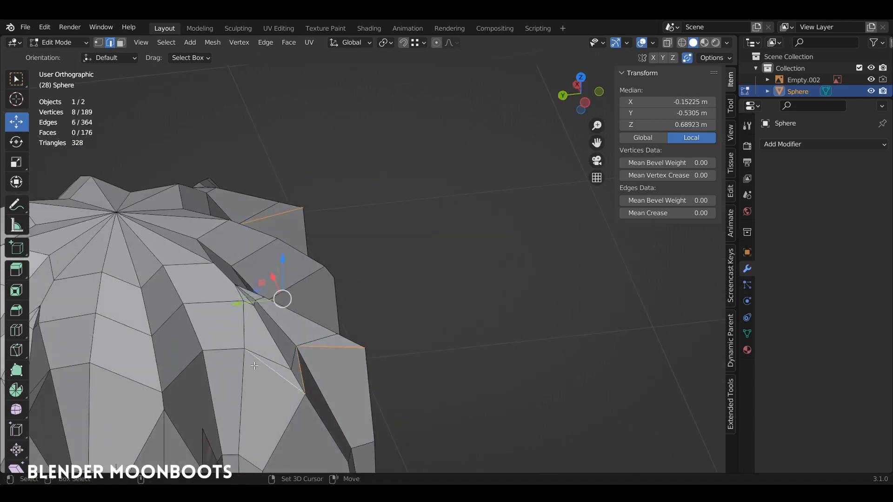
alt+drag(254, 366, 471, 321)
shift+click(411, 364)
shift+click(368, 356)
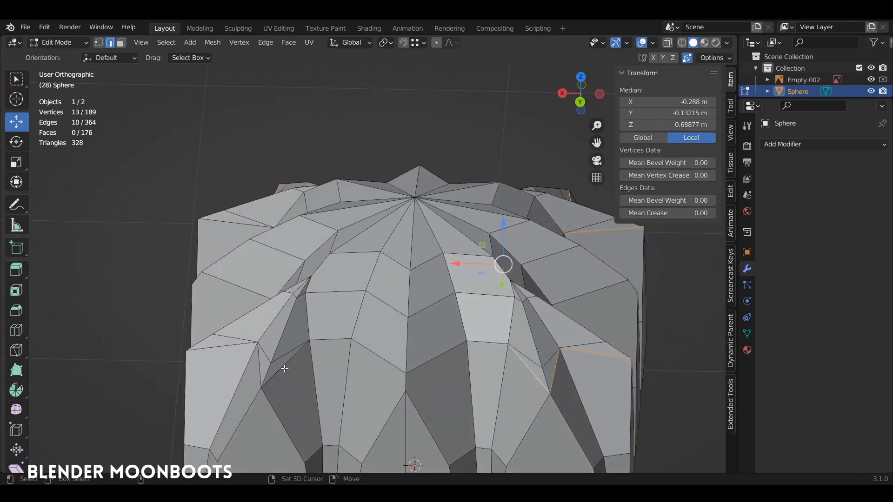
key(ctrl+x)
Select the levelled edge ring and knife-cut horizontally through the dome in front view, level with the arch tips.
alt+drag(301, 327, 405, 321)
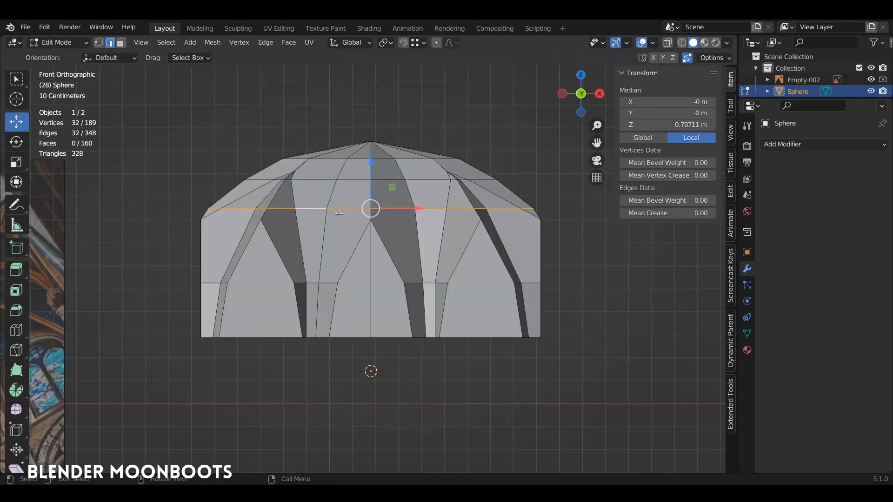
key(k)
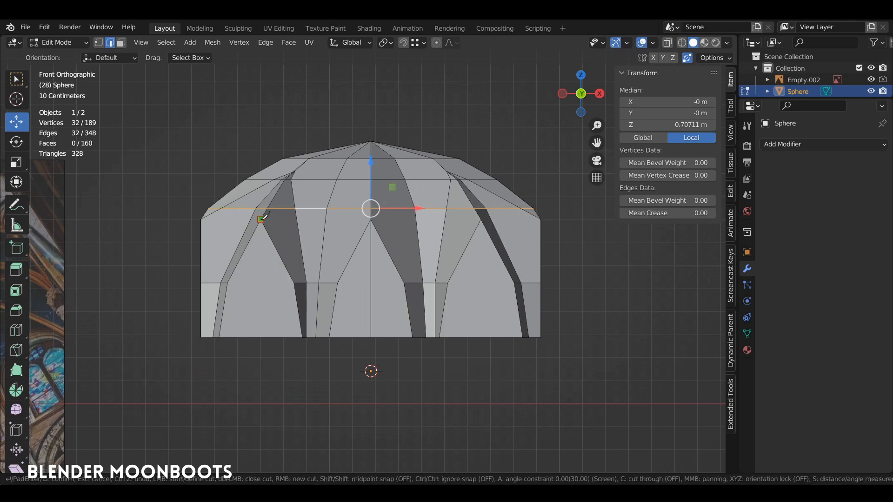
click(261, 220)
click(540, 219)
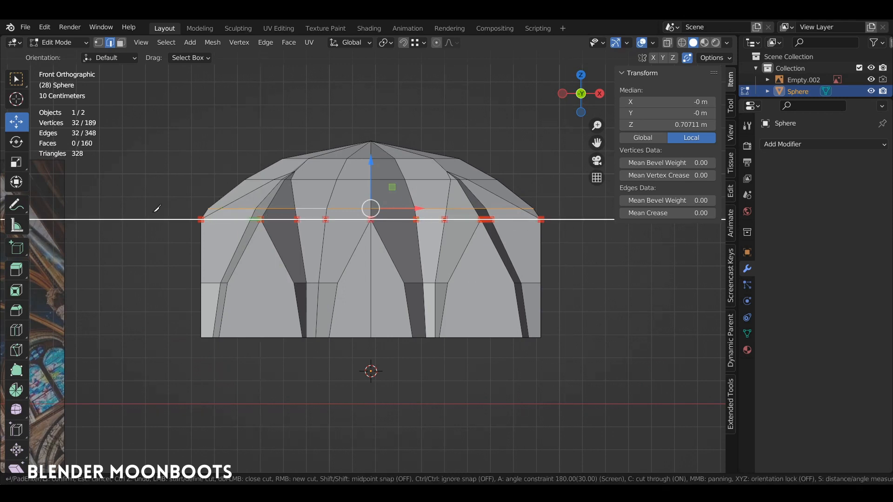
key(Return)
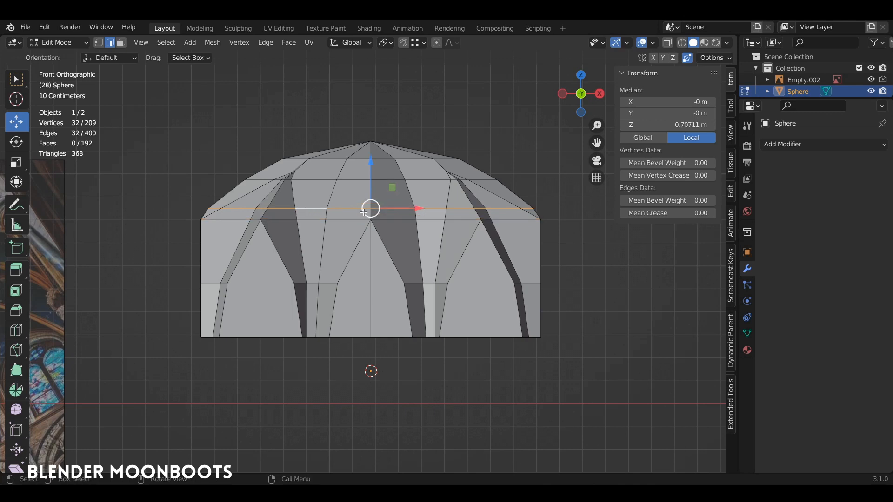
Edge-slide the selected ring above the arch tips upward by a factor of about -0.397, keeping its scale at 1.000.
key(g)
key(g)
click(456, 216)
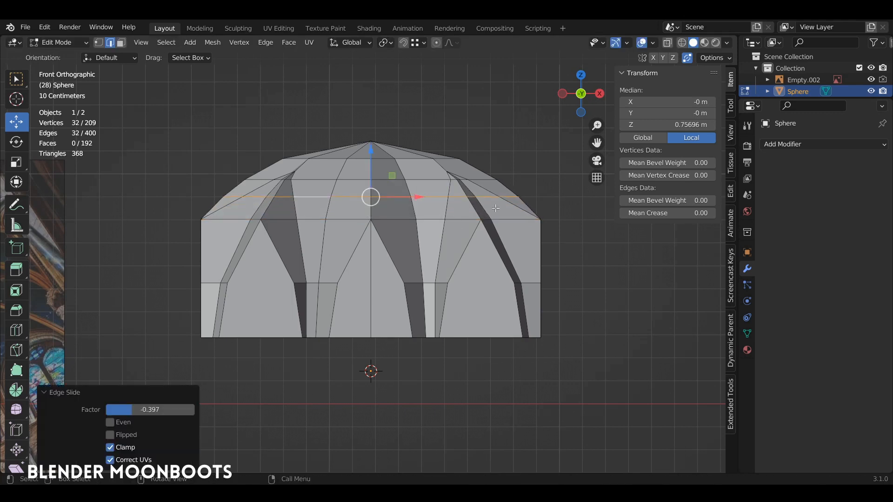
key(s)
click(545, 205)
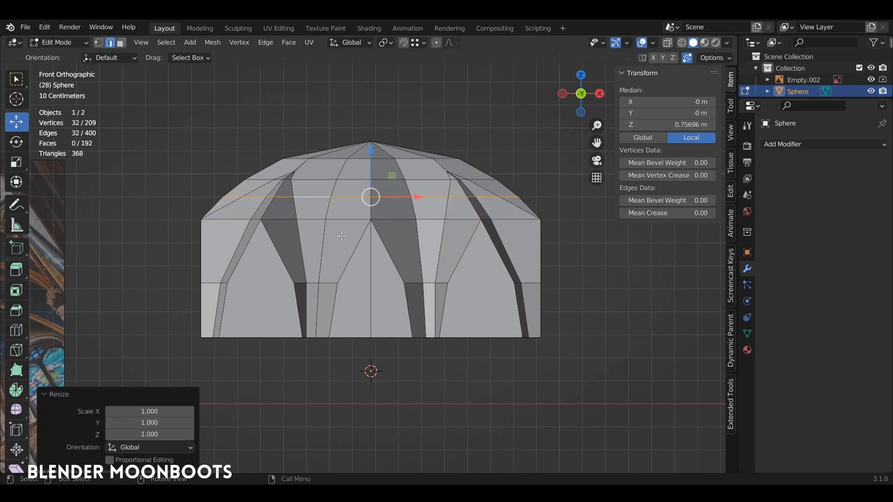
Knife-cut horizontally through the whole dome in front view, level with the existing edge ring at the lower arch corners.
key(k)
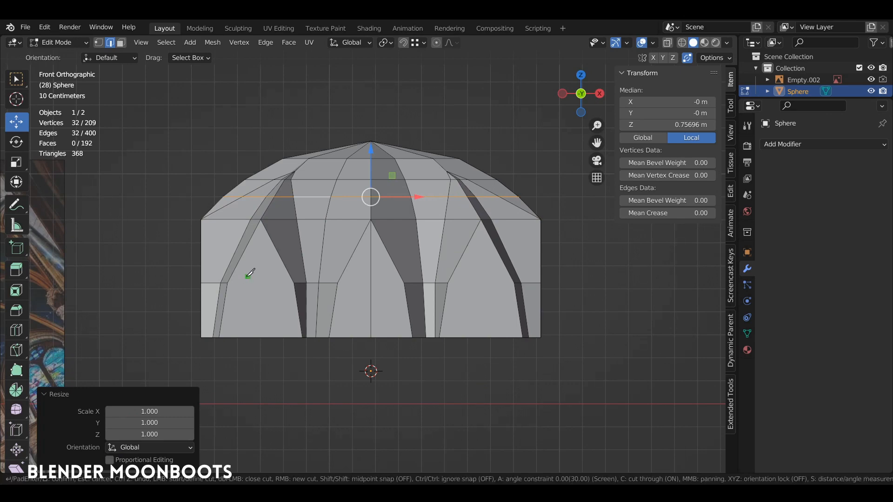
click(221, 283)
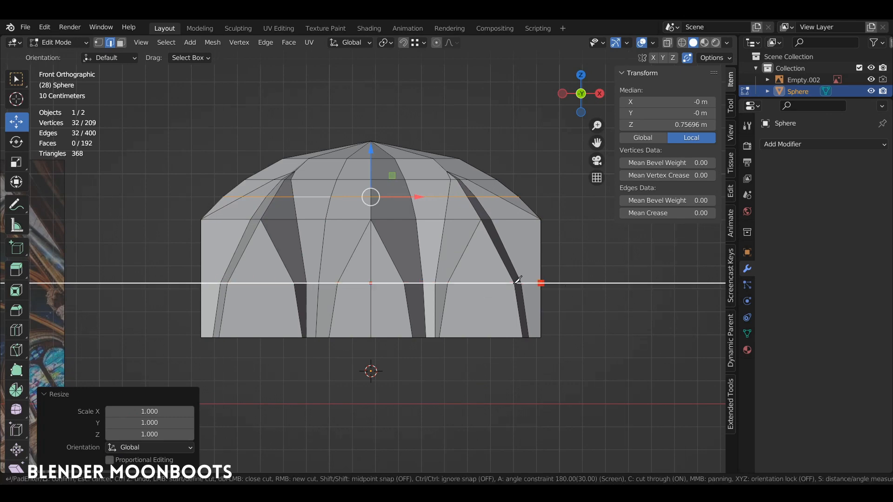
key(Return)
middle_drag(219, 279, 371, 263)
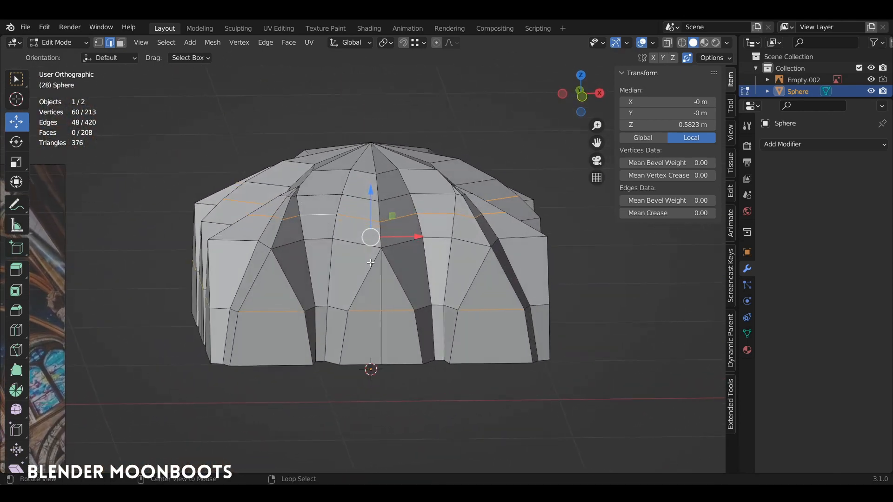
click(376, 310)
Knife-cut horizontally through the whole dome in front view, midway between the arch tips and the lower edge ring.
middle_drag(395, 307, 315, 282)
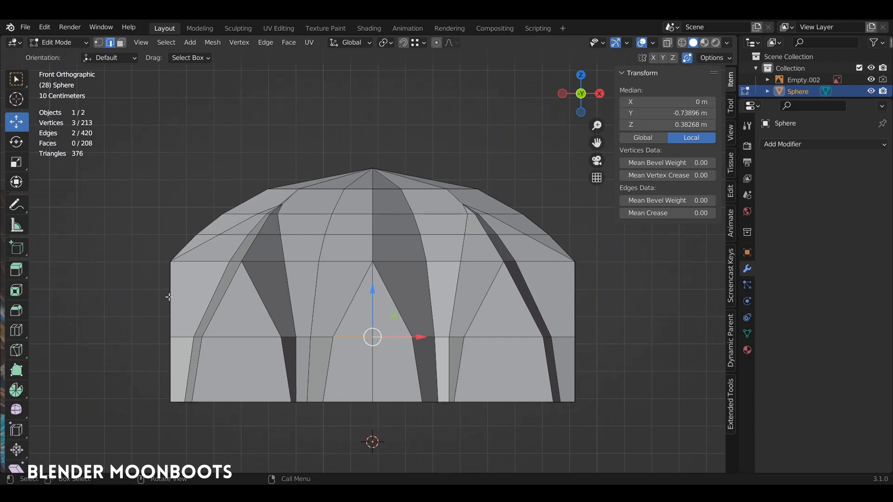
key(k)
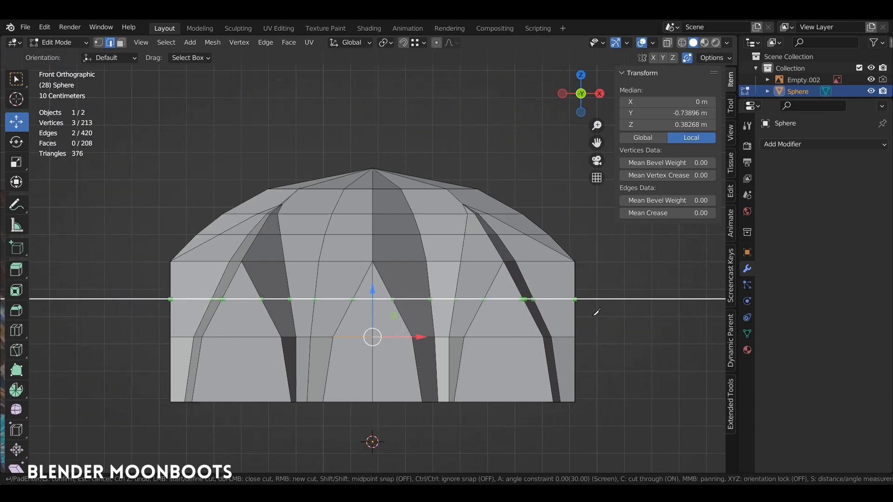
click(597, 312)
key(Return)
middle_drag(605, 310, 449, 376)
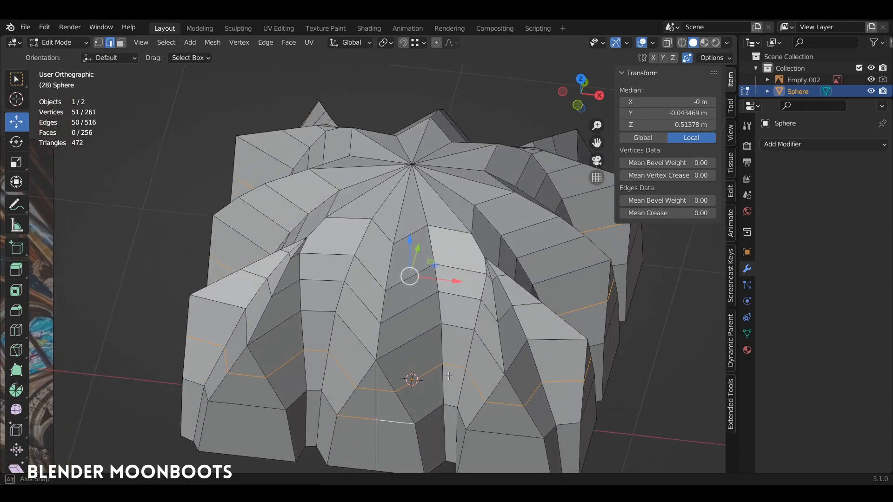
scroll(449, 375, down, 3)
Delete the single vertex at the dome's apex to open a star-shaped hole.
middle_drag(308, 285, 428, 317)
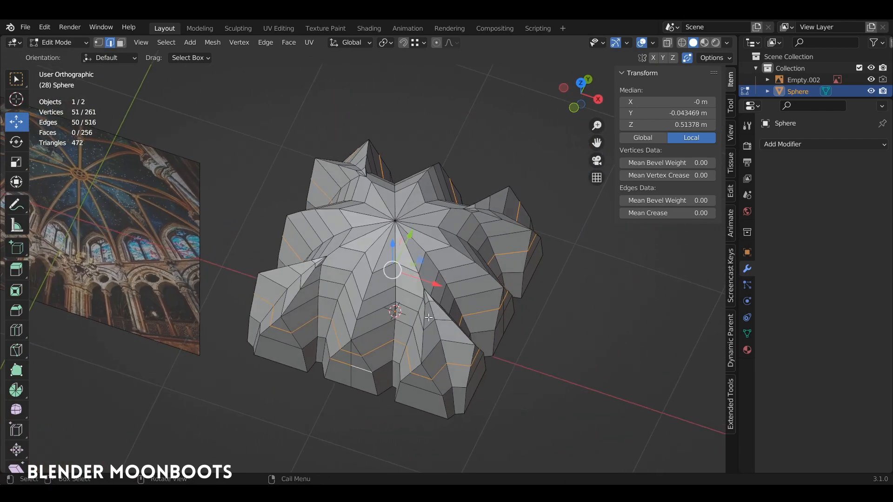
middle_drag(396, 227, 377, 240)
middle_drag(407, 206, 401, 269)
middle_drag(366, 164, 396, 200)
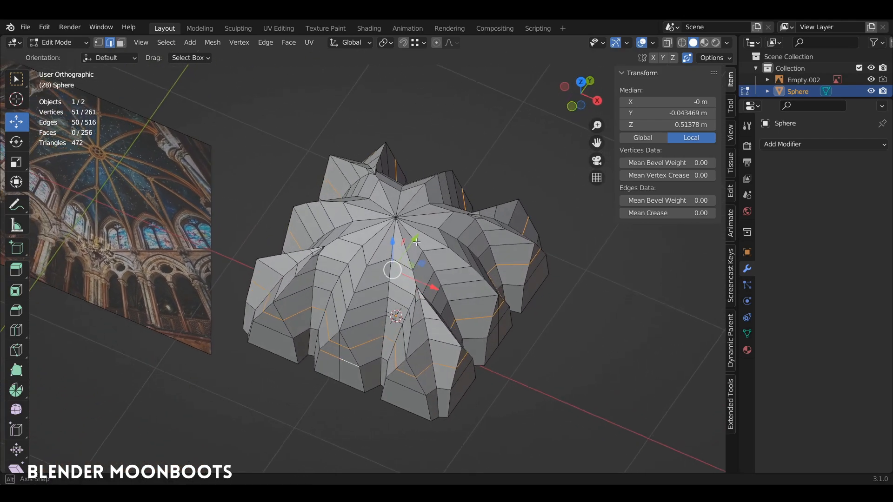
scroll(431, 244, up, 3)
key(1)
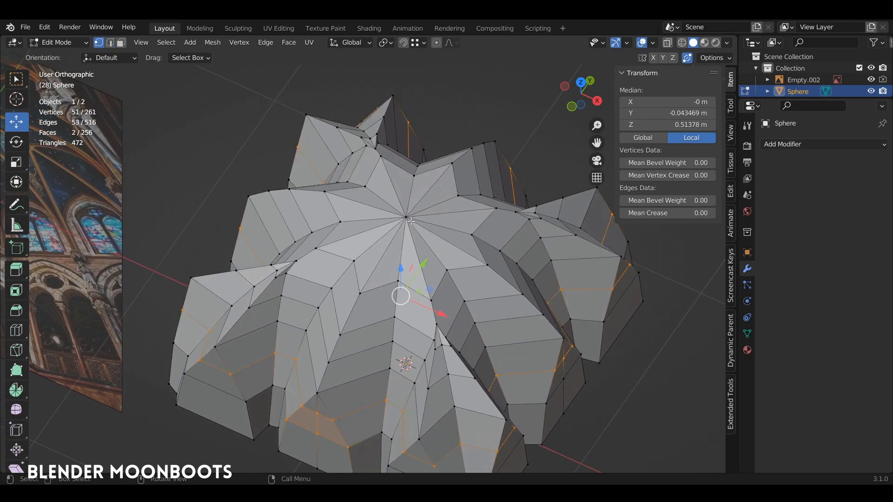
click(406, 217)
middle_drag(406, 217, 418, 217)
key(x)
click(418, 217)
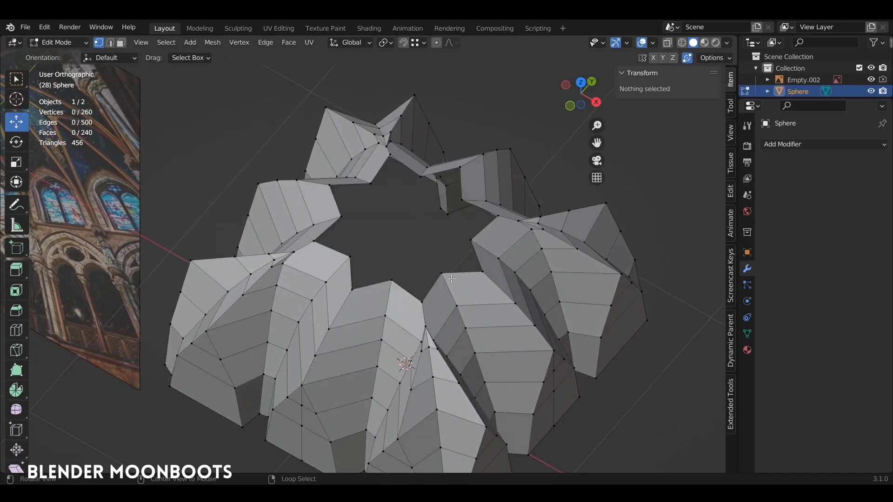
Select the border loop of the star-shaped hole, extrude it in place and scale the new loop inward to 0.487.
alt+click(450, 280)
middle_drag(470, 270, 513, 244)
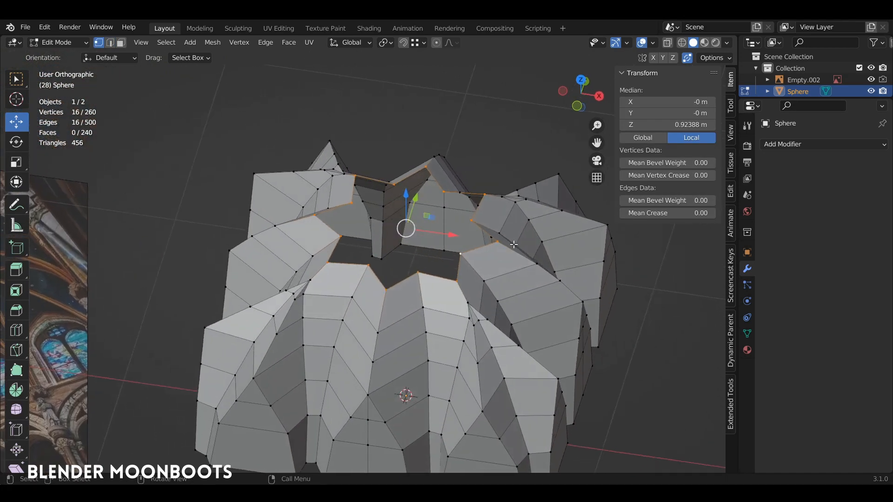
key(e)
right_click(512, 202)
key(s)
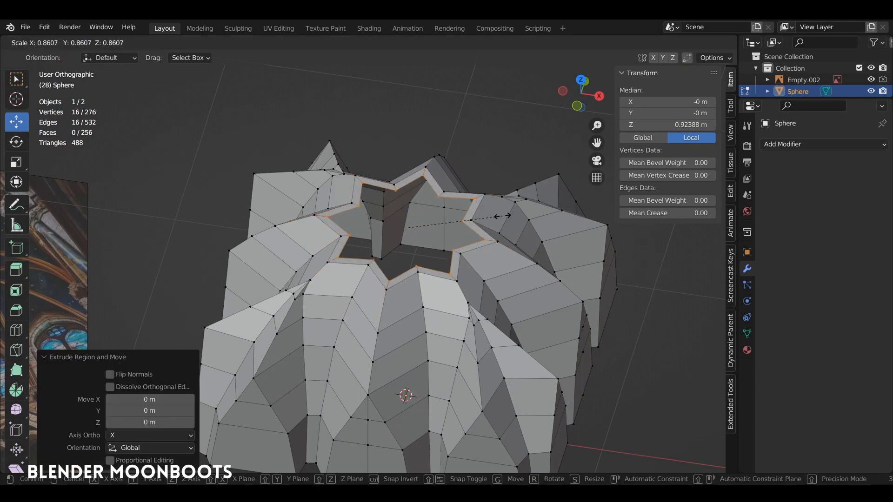
click(456, 220)
Round the inner loop with LoopTools Circle and raise it about 0.054 m along Z.
middle_drag(456, 219, 428, 212)
right_click(428, 214)
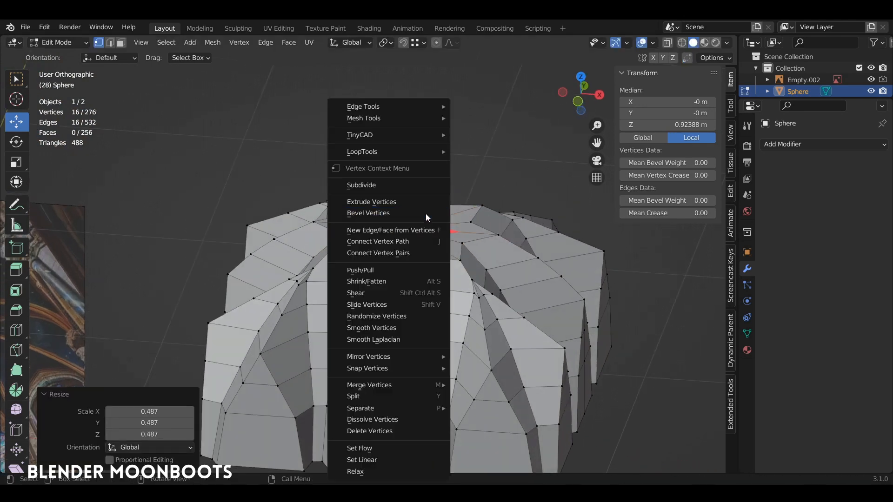
mouse_move(404, 150)
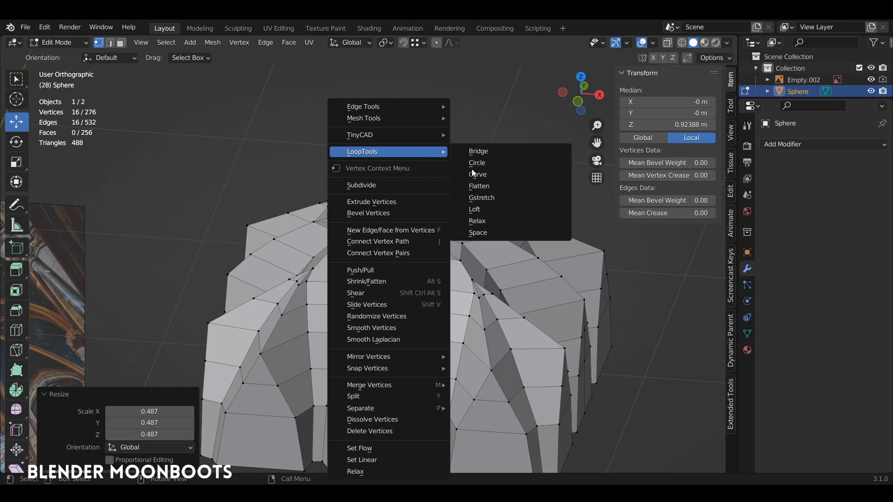
click(498, 161)
drag(407, 186, 407, 172)
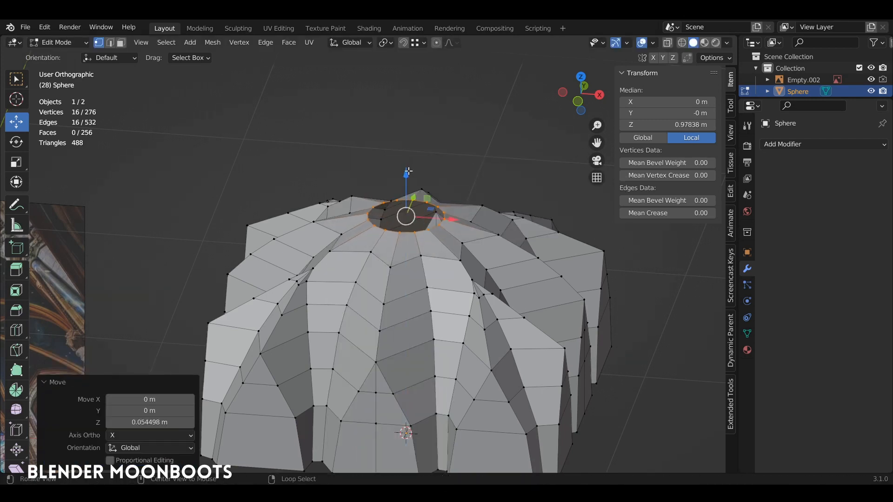
Extrude the circular loop at the dome's top in place and scale the new loop inward to 0.416.
scroll(408, 171, down, 3)
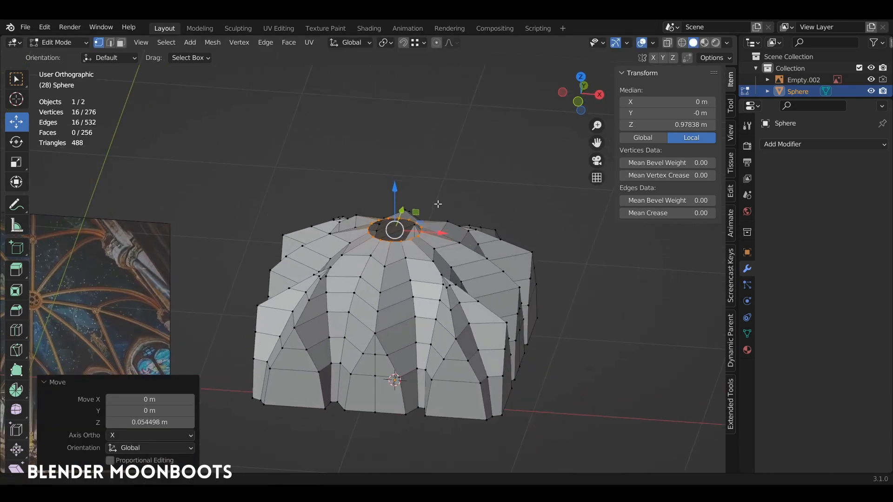
scroll(438, 204, up, 3)
middle_drag(438, 203, 461, 223)
key(e)
key(Escape)
key(s)
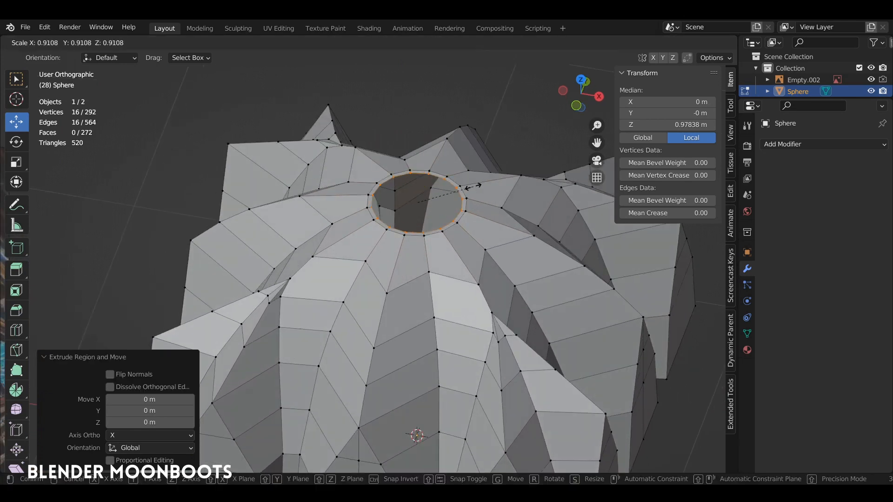
click(432, 180)
Raise the small inner loop about 0.016 m along Z and fill it with a face.
middle_drag(433, 180, 419, 155)
key(g)
key(z)
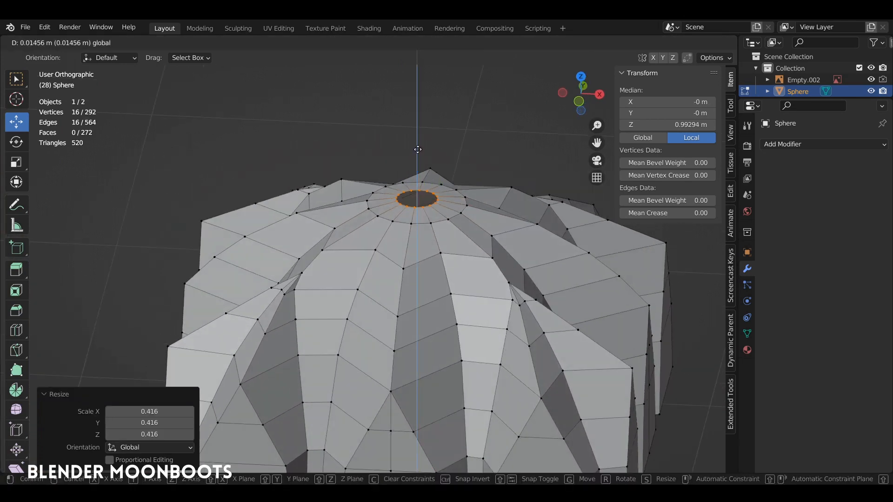
click(418, 149)
key(f)
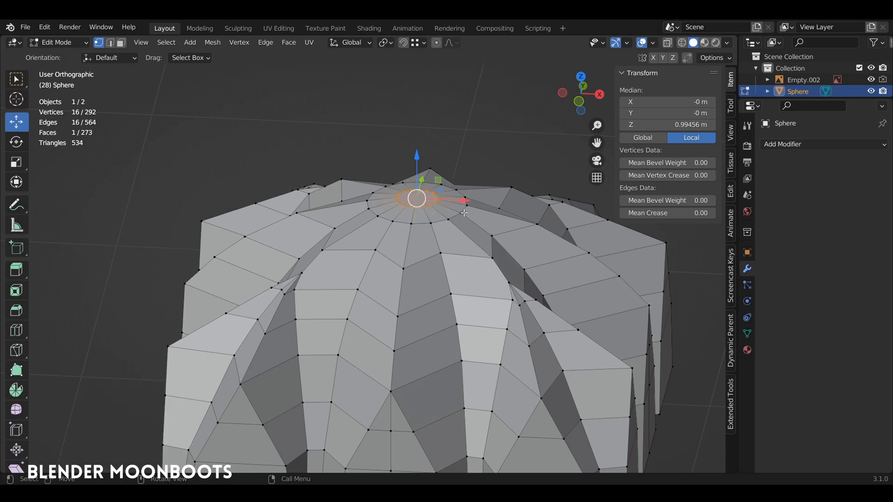
Select the horizontal edges halfway up the three front arches and scale them by about 1.86 around Individual Origins.
middle_drag(450, 184, 252, 246)
scroll(446, 232, down, 3)
scroll(445, 263, up, 2)
scroll(406, 242, up, 1)
click(400, 253)
shift+click(382, 252)
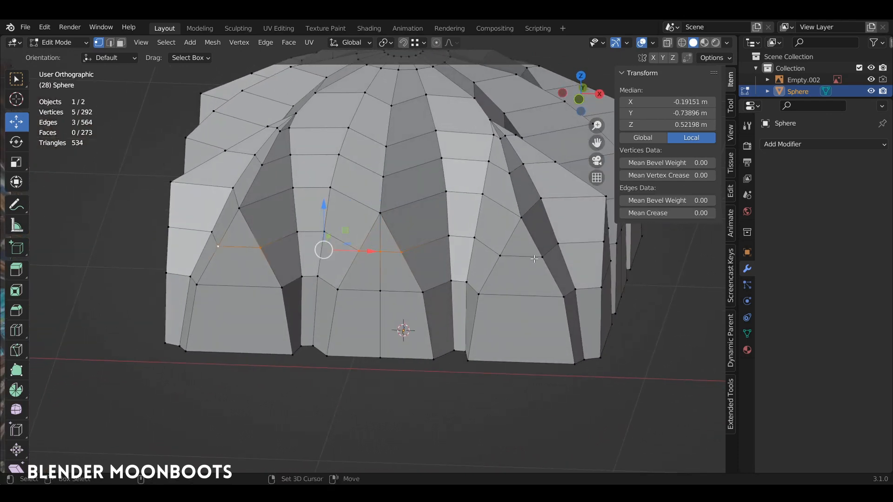
click(386, 42)
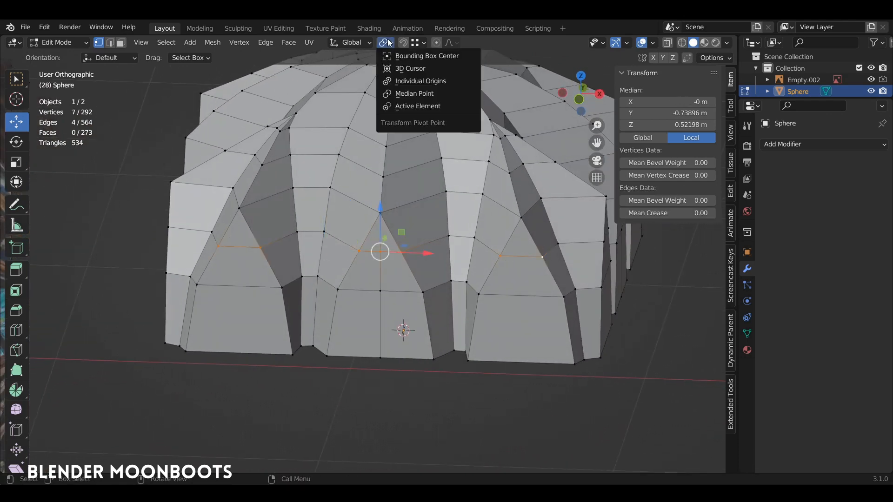
click(443, 81)
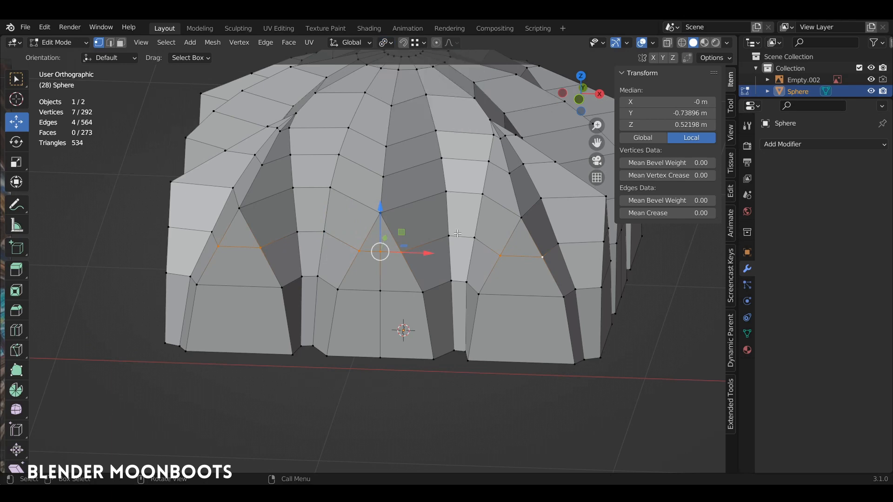
key(s)
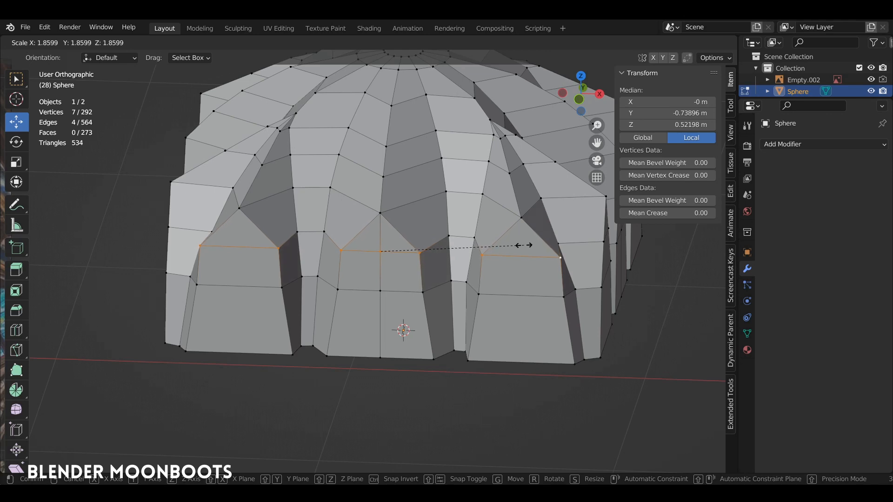
click(523, 245)
Select the lower horizontal edges across the three front arches and scale them by 1.216 around their individual origins.
click(421, 292)
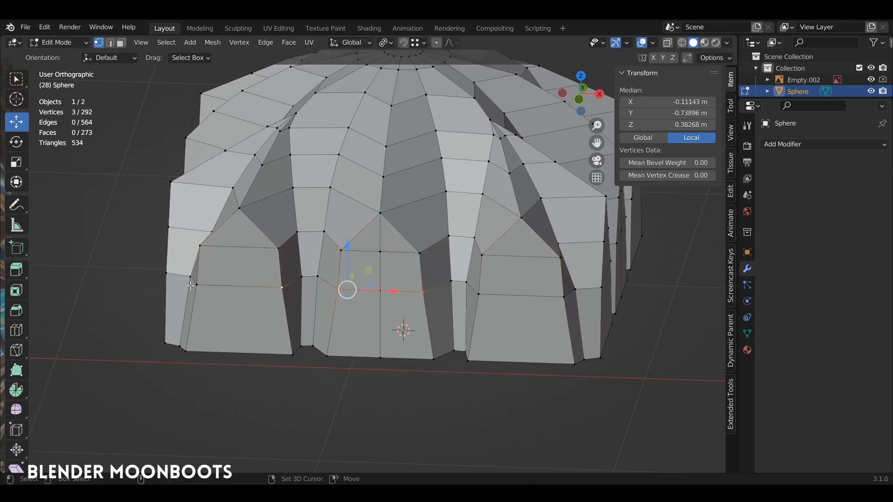
shift+click(190, 286)
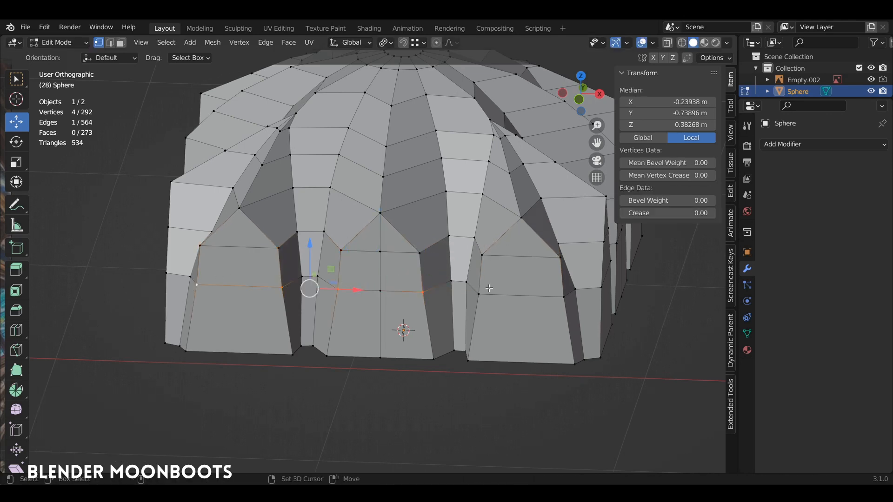
shift+click(380, 291)
key(s)
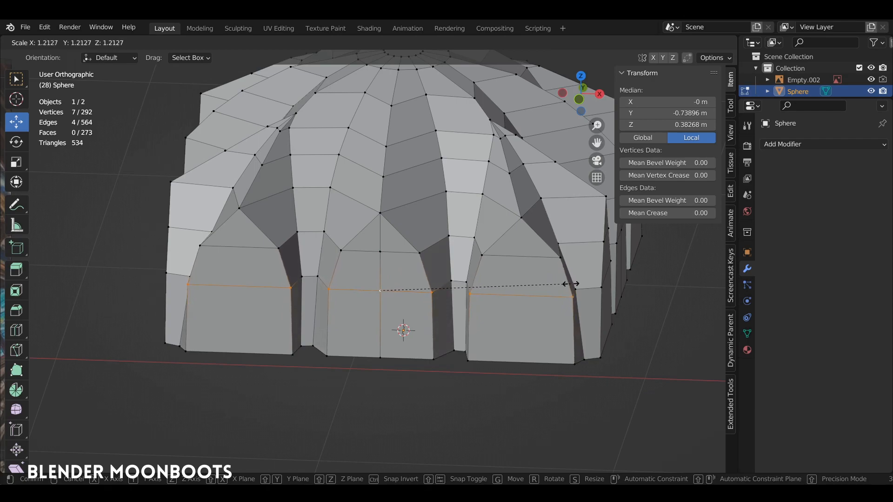
click(571, 284)
Lasso-select everything outside the front wedge in top view with X-ray on and delete those vertices.
middle_drag(571, 284, 547, 372)
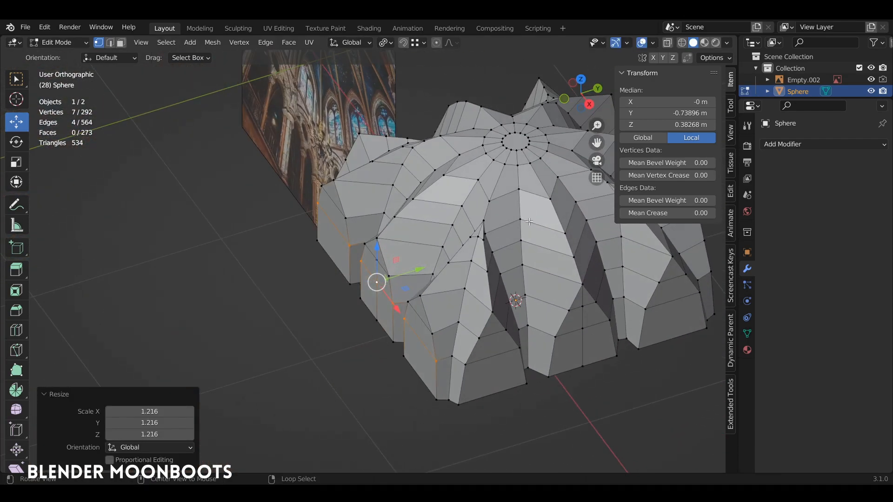
middle_drag(529, 222, 490, 225)
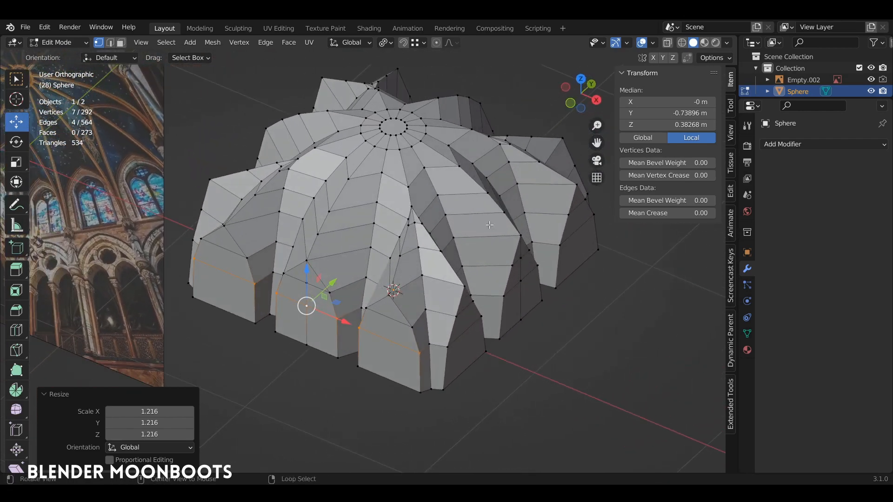
key(KP_7)
shift+middle_drag(435, 207, 512, 271)
key(alt+z)
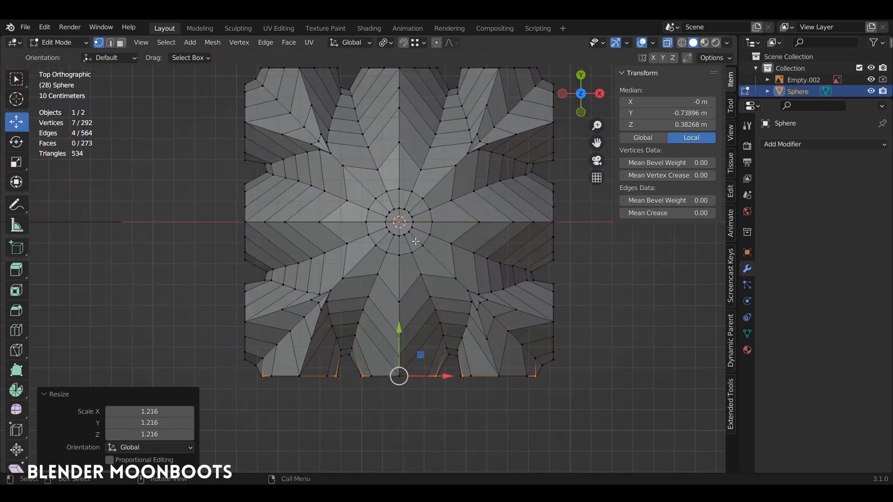
key(alt+a)
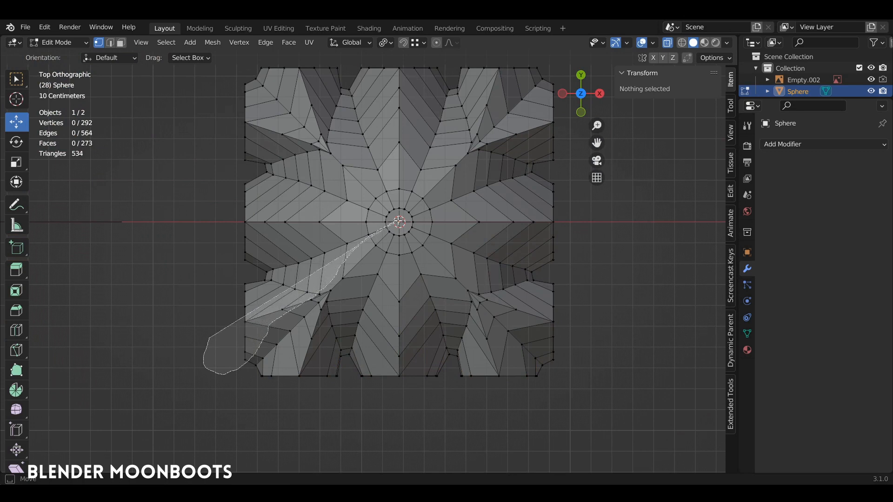
mouse_move(399, 222)
ctrl+right_down()
mouse_move(426, 233)
mouse_move(500, 313)
mouse_move(622, 343)
mouse_move(609, 70)
mouse_move(95, 175)
ctrl+right_up()
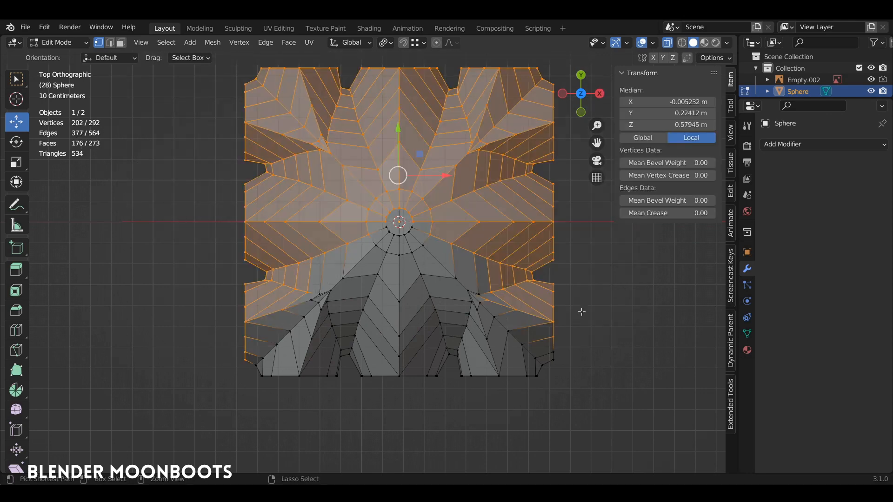
ctrl+right_drag(543, 347, 565, 321)
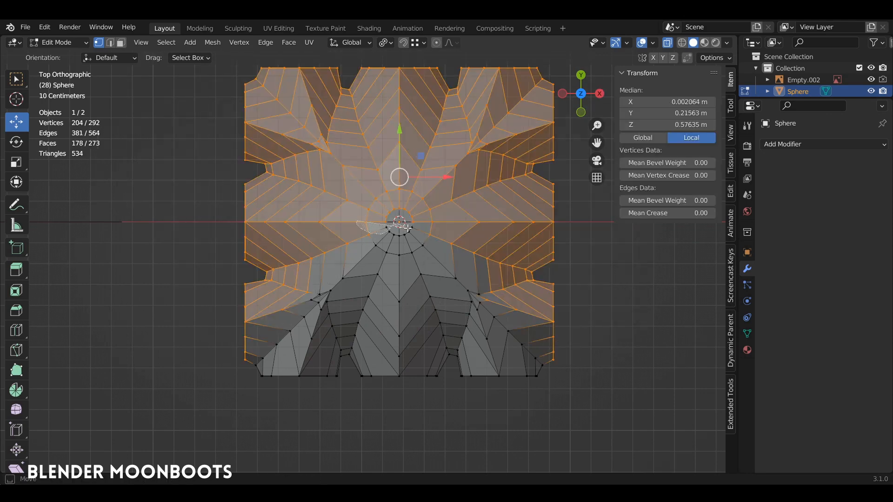
key(x)
click(407, 191)
Delete the stray vertices protruding beyond the wedge's slanted edge on the negative X side.
middle_drag(408, 195, 360, 238)
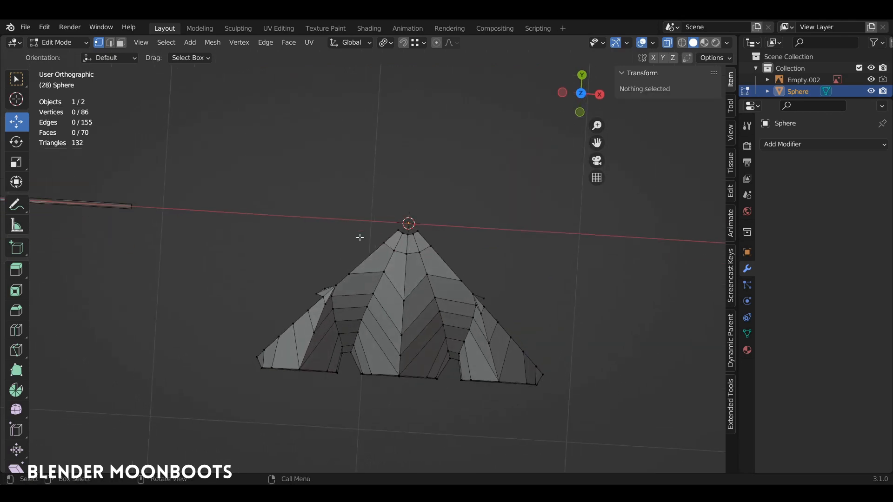
ctrl+click(315, 291)
key(x)
click(325, 262)
Delete the stray vertex protruding beyond the wedge's slanted edge on the positive X side and return to Object Mode.
middle_drag(326, 261, 421, 238)
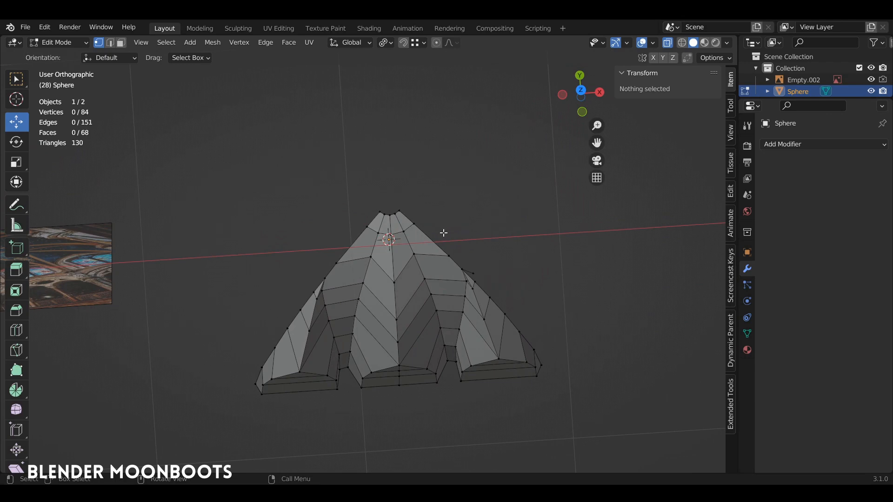
alt+drag(491, 263, 478, 250)
click(491, 270)
key(x)
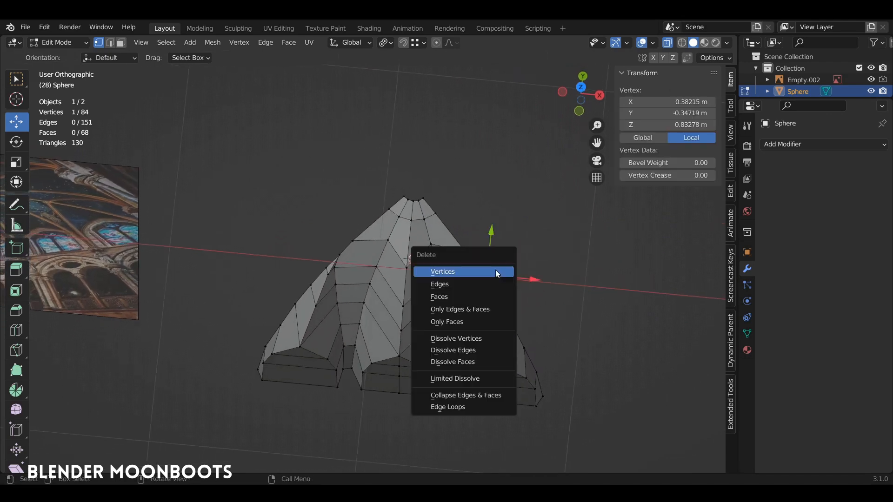
click(496, 271)
alt+drag(596, 235, 602, 201)
key(Tab)
Add a Plain Axes empty at the 3D cursor beneath the wedge's tip.
middle_drag(560, 283, 484, 270)
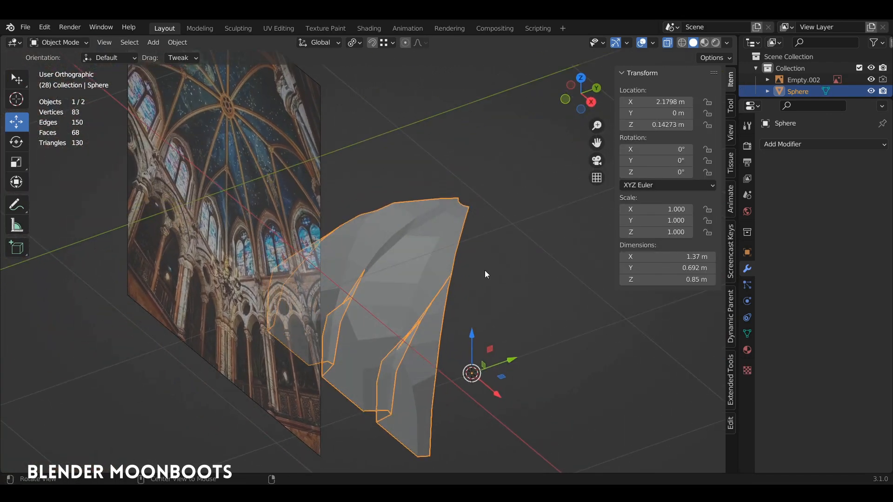
key(shift+a)
mouse_move(491, 290)
click(542, 289)
middle_drag(542, 297, 437, 303)
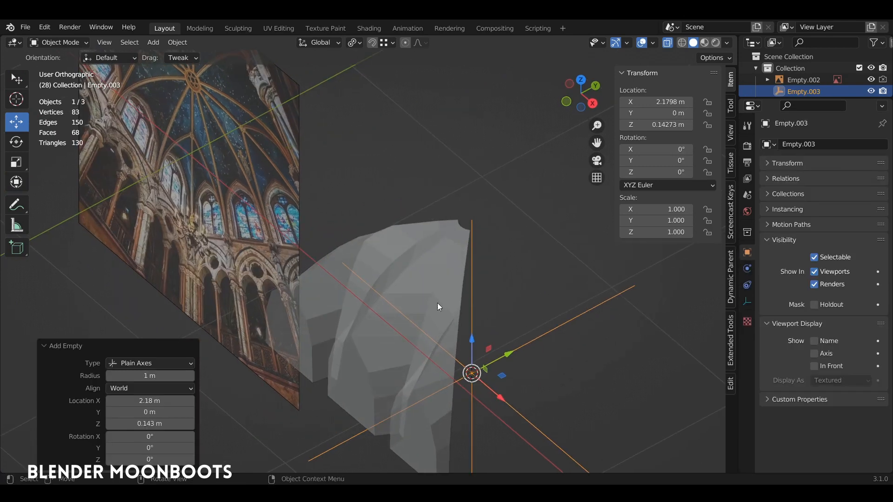
Add an Array modifier to the wedge with Relative Offset off, Object Offset set to Empty.003 and a count of 4.
click(438, 303)
click(791, 144)
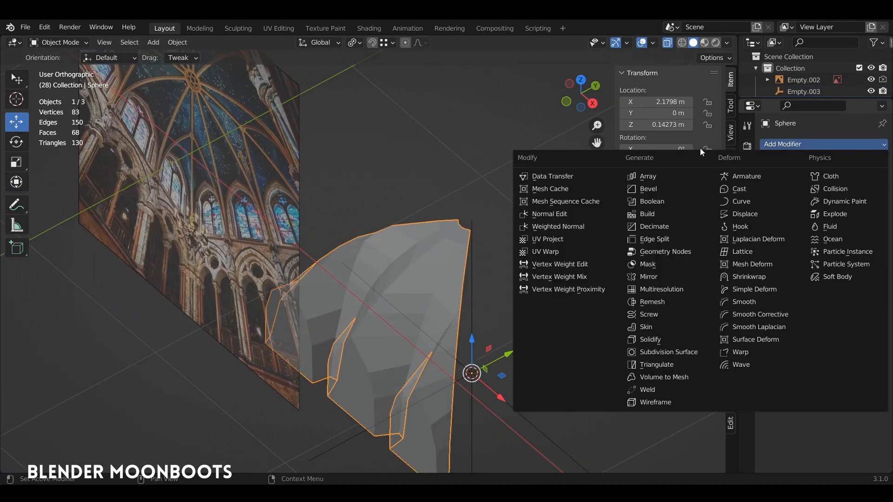
click(647, 177)
shift+middle_drag(594, 252, 533, 194)
click(784, 213)
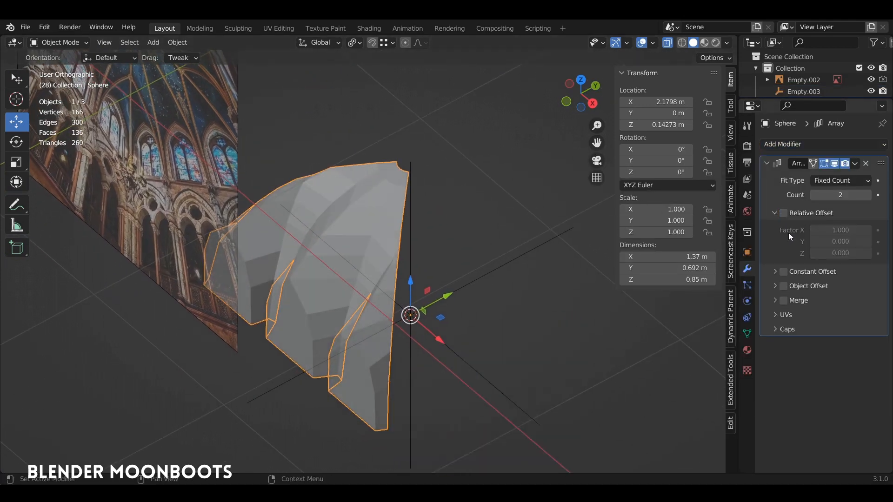
click(776, 286)
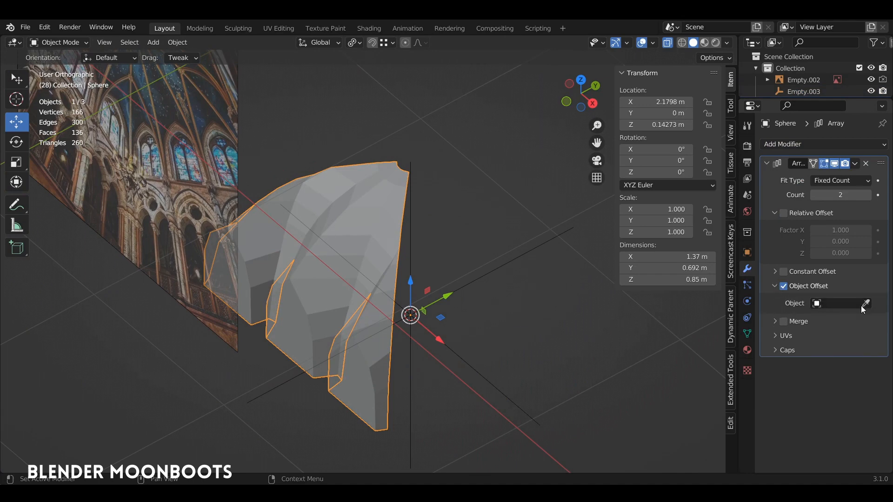
click(411, 316)
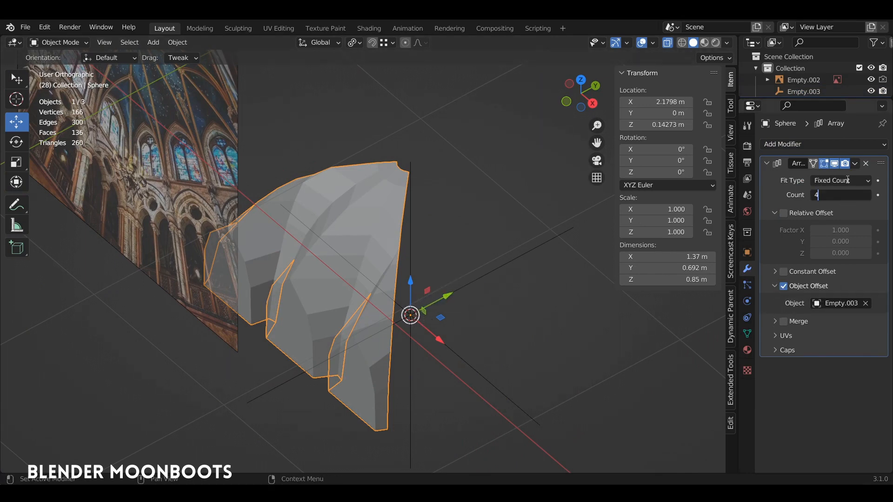
text(4)
key(Return)
Rotate Empty.003 by 90° around the Z axis so the wedge copies form a full vault.
click(404, 313)
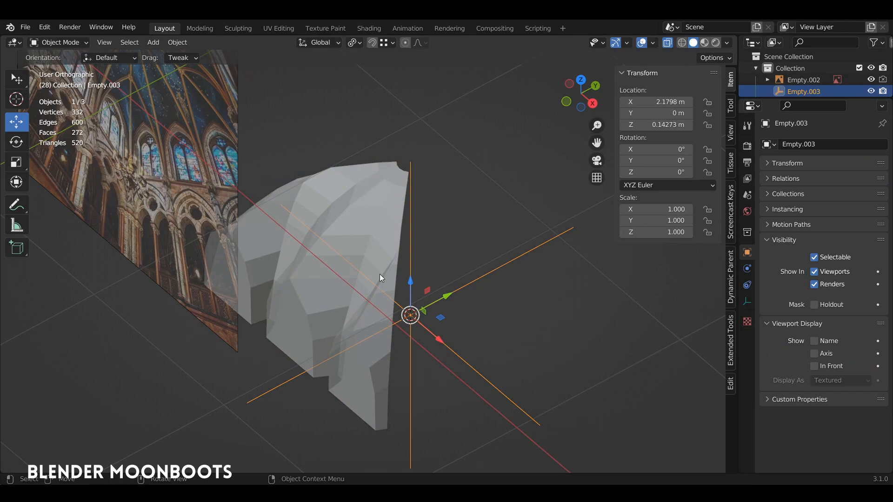
text(rz90)
key(Return)
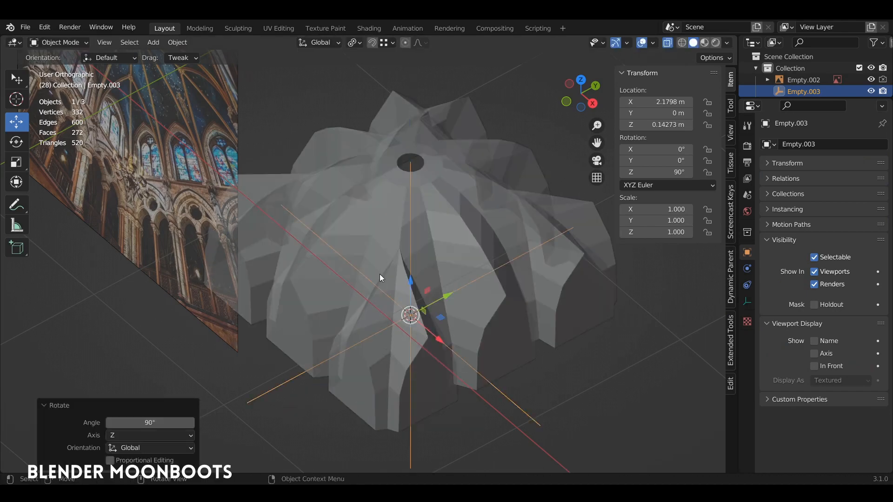
Switch the viewport to rendered shading and add a point light at the 3D cursor in Object Mode.
click(460, 251)
mouse_move(470, 250)
middle_down()
mouse_move(515, 223)
mouse_move(505, 248)
mouse_move(516, 240)
mouse_move(484, 287)
mouse_move(429, 267)
mouse_move(468, 242)
mouse_move(483, 247)
middle_up()
key(Tab)
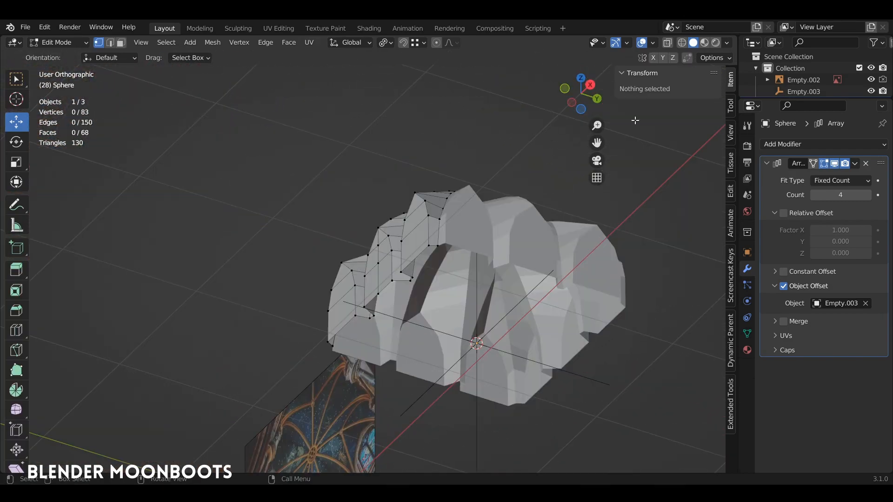
click(716, 43)
mouse_move(558, 232)
middle_down()
mouse_move(488, 200)
mouse_move(452, 256)
middle_up()
key(Tab)
key(shift+a)
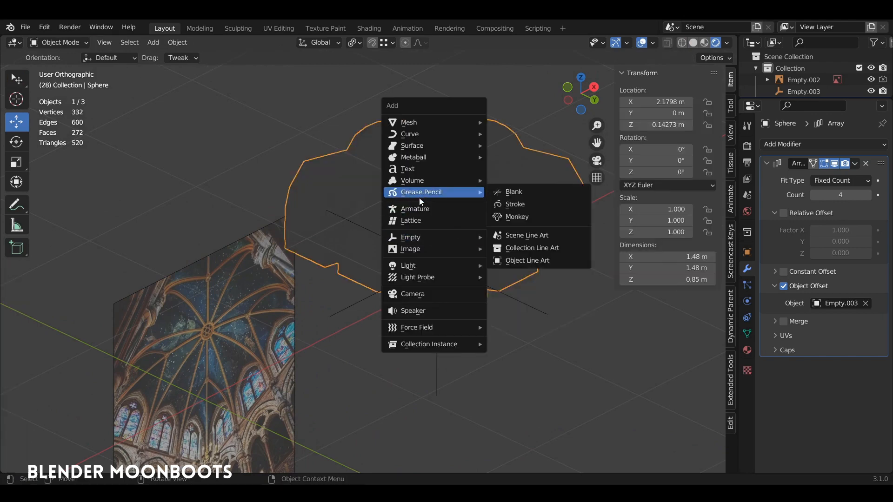
mouse_move(408, 265)
click(515, 262)
Move the point light along Z, then reposition it off-centre beneath the vault.
key(g)
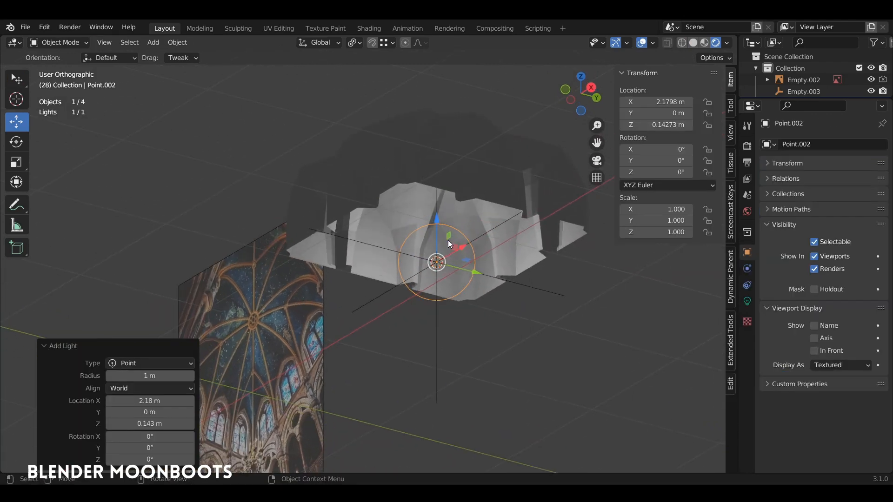
key(z)
click(439, 198)
middle_drag(442, 200, 476, 199)
key(g)
click(564, 184)
Move the reference image upward and closer to the vault so both can be compared side by side.
click(220, 218)
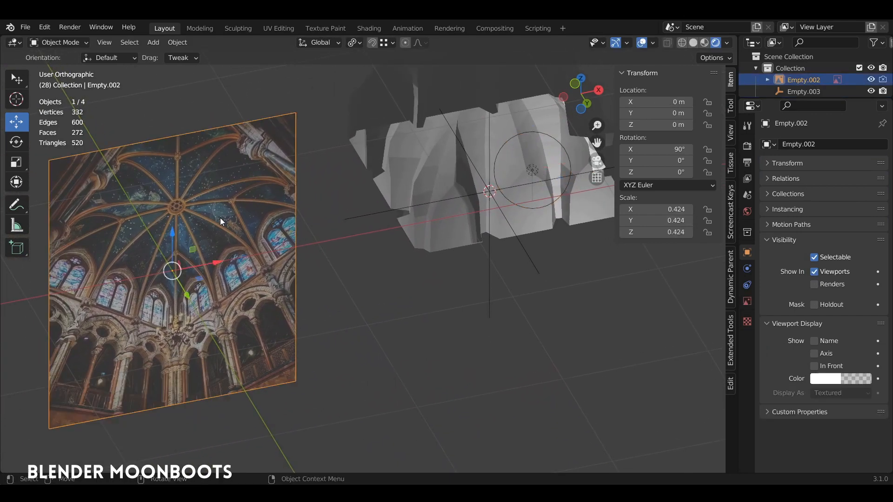
drag(172, 230, 347, 194)
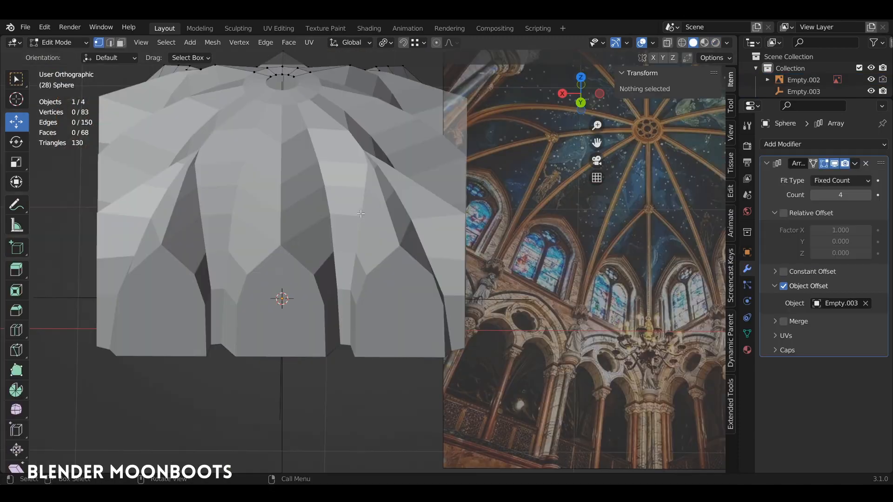
key(Tab)
middle_drag(362, 217, 376, 164)
Move the mid-height rib vertex on the positive X side of the central front arch inward along X to 0.27097 m.
key(Tab)
click(353, 198)
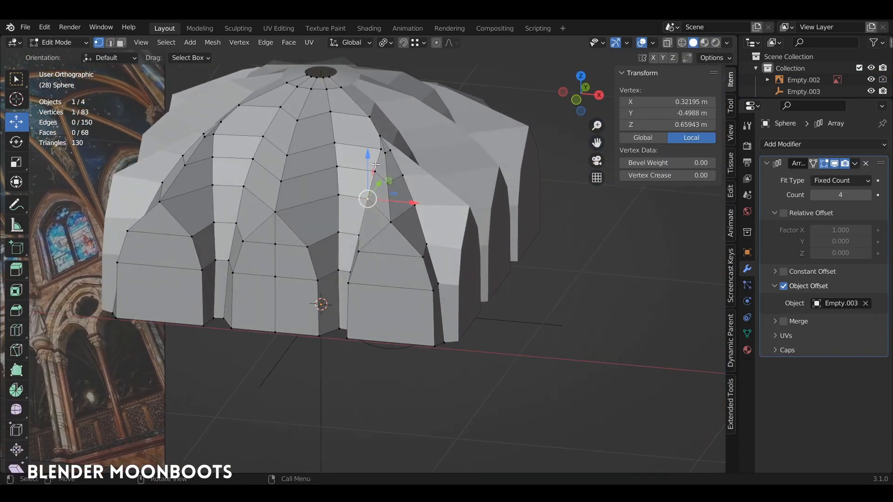
drag(412, 176, 396, 200)
click(368, 199)
middle_drag(396, 200, 269, 205)
click(267, 249)
drag(273, 249, 290, 249)
click(269, 291)
drag(306, 208, 302, 204)
middle_drag(302, 204, 384, 247)
alt+drag(383, 247, 392, 225)
alt+shift+drag(391, 226, 468, 232)
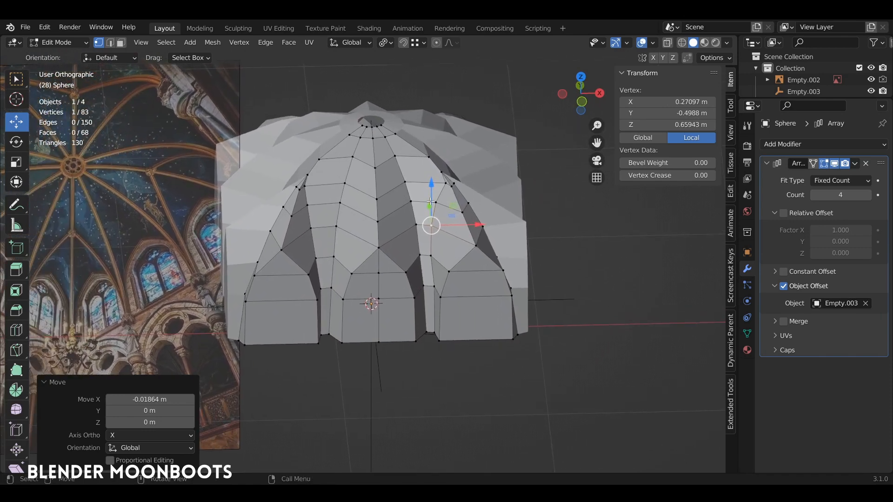
Lasso-select the negative X half of the wedge in front view with X-ray on and delete its vertices.
key(KP_1)
key(alt+z)
key(alt+a)
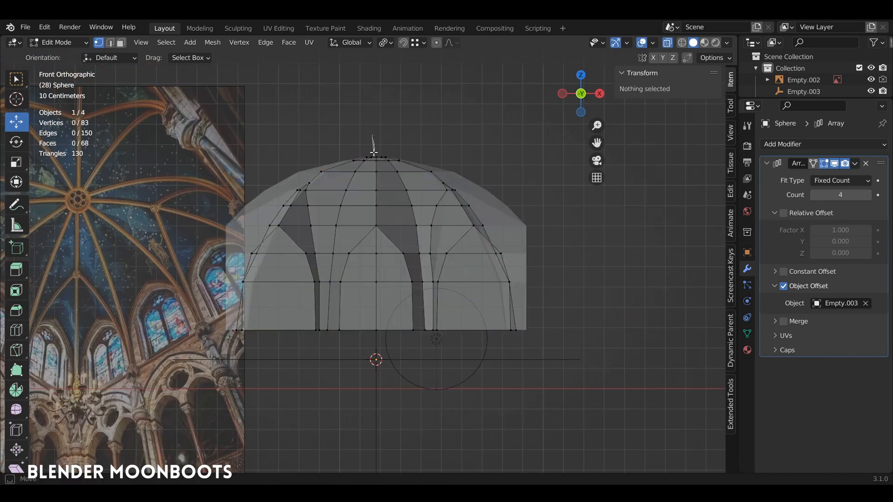
mouse_move(340, 257)
ctrl+right_down()
mouse_move(232, 332)
mouse_move(372, 140)
ctrl+right_up()
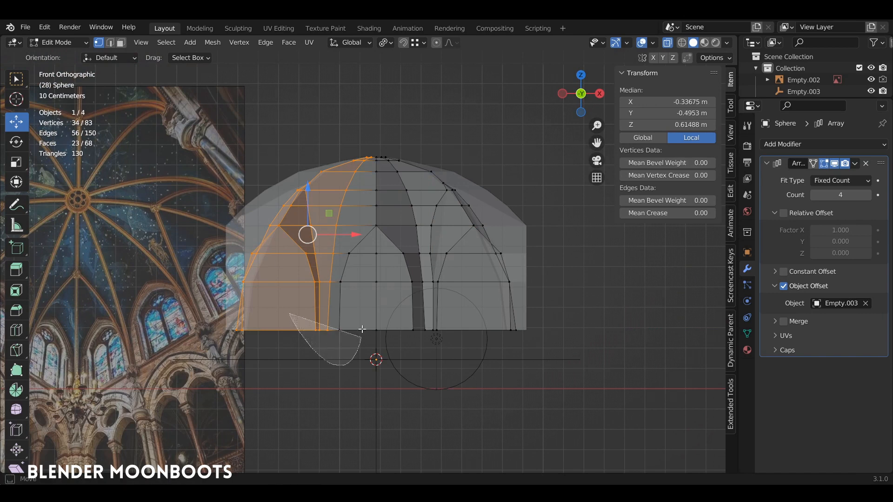
key(x)
click(358, 200)
Add a Mirror modifier on the X axis and place it above the Array modifier in the stack.
middle_drag(355, 198, 412, 205)
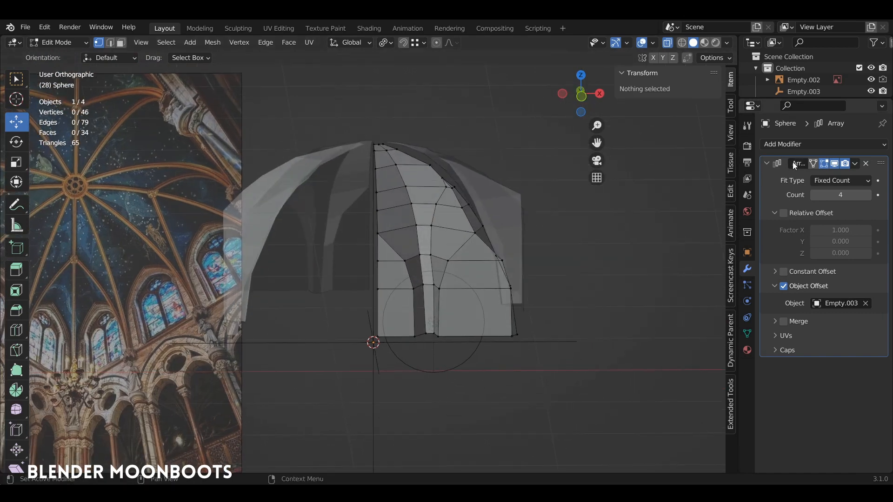
click(768, 145)
click(649, 277)
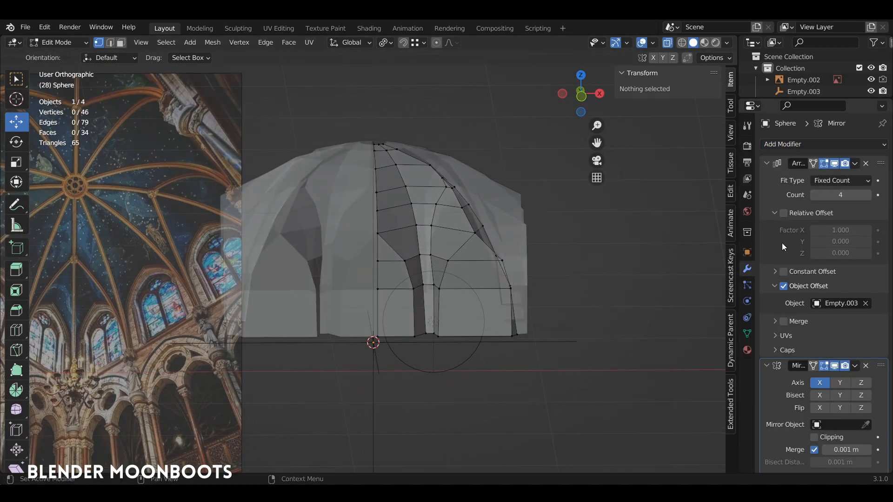
drag(881, 366, 881, 163)
click(767, 164)
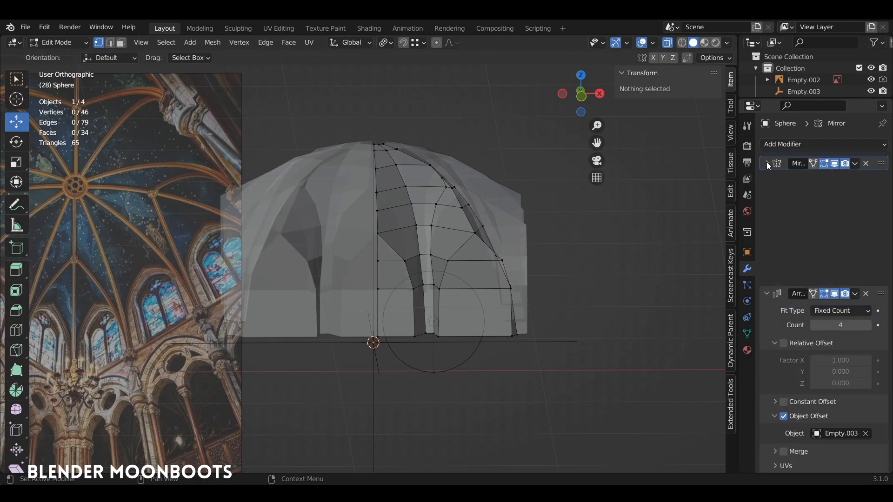
middle_drag(419, 232, 539, 202)
key(Tab)
Select the upper and bottom vertices along the narrow pillar's edge between the front arches and move them.
scroll(454, 214, up, 6)
key(Tab)
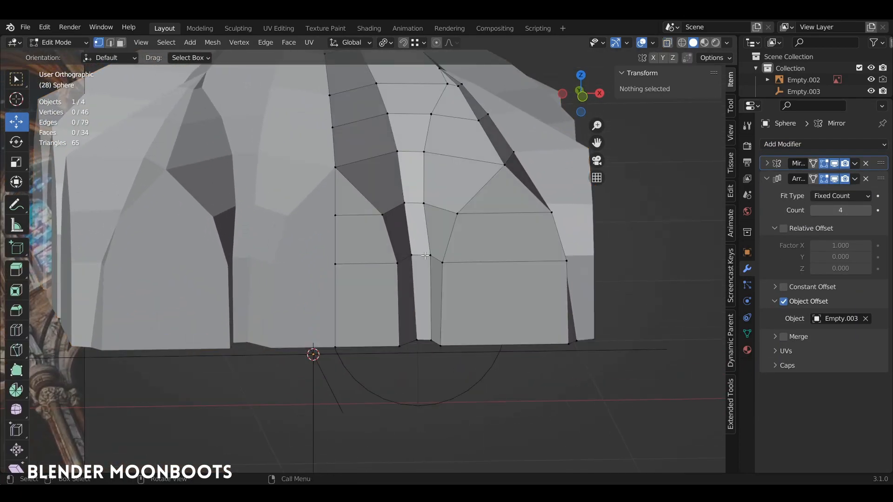
click(438, 265)
middle_drag(441, 289, 441, 318)
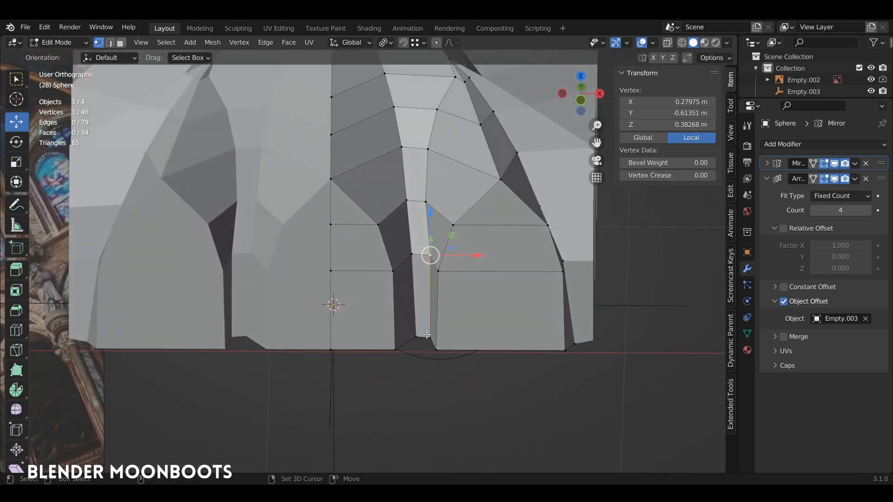
shift+click(427, 335)
key(g)
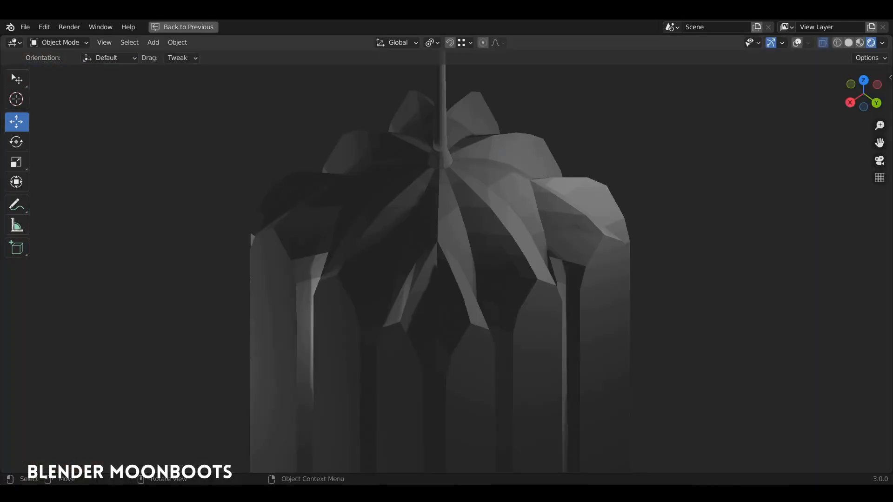
middle_drag(654, 272, 632, 278)
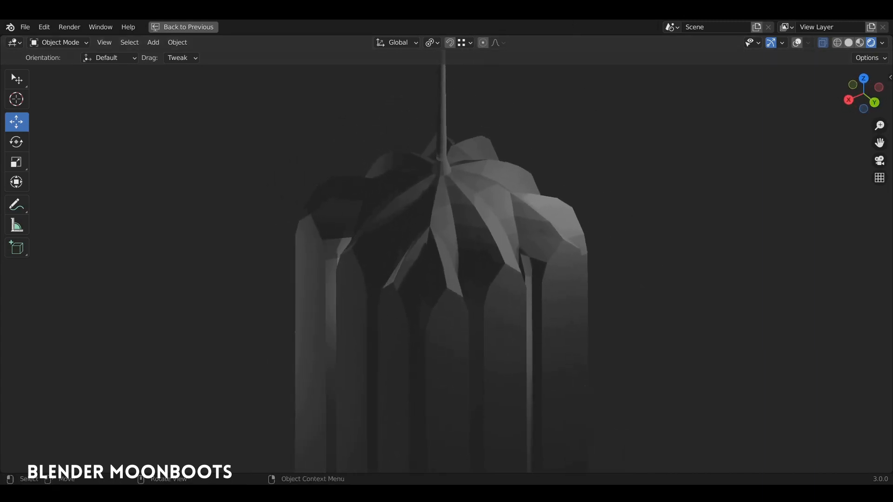